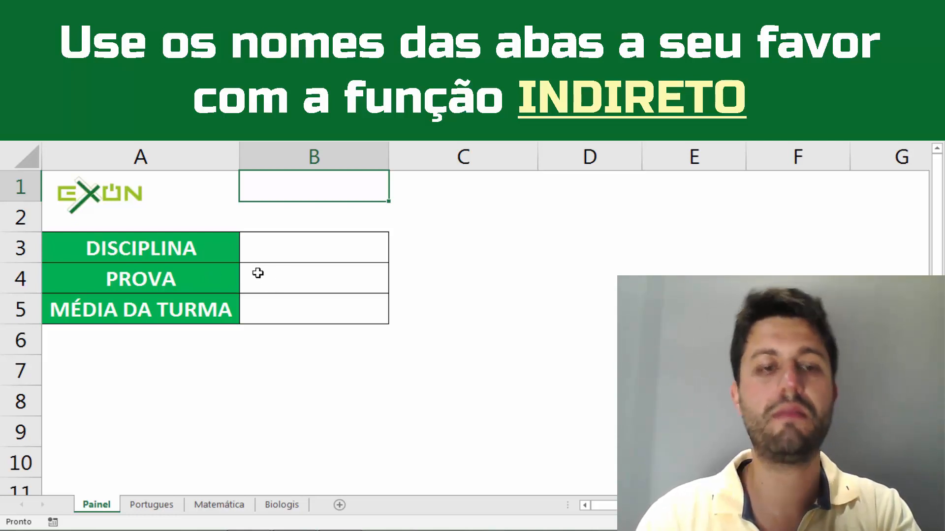
Step: Look through the grade tables on the Portugues, Matemática and Biologis sheets and return to the Painel sheet
{"action": "left_click", "coordinate": [316, 307]}
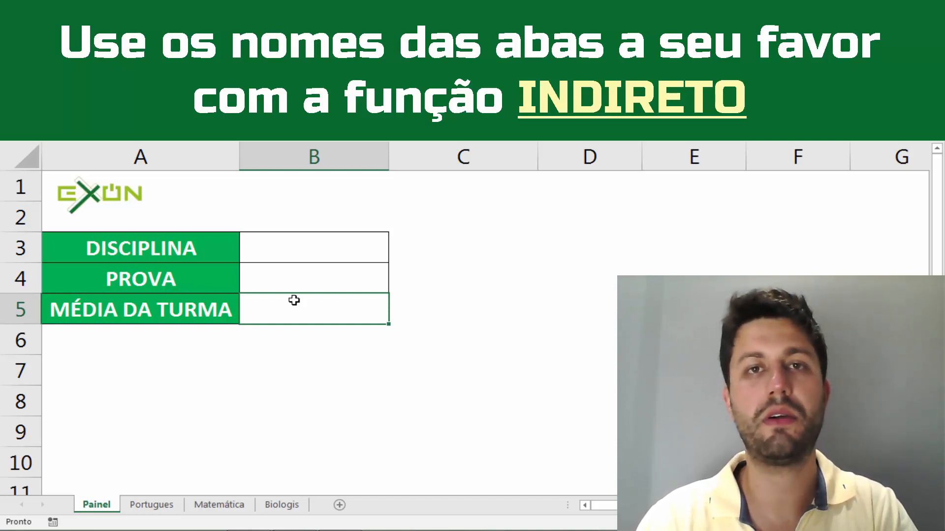
{"action": "left_click", "coordinate": [148, 505]}
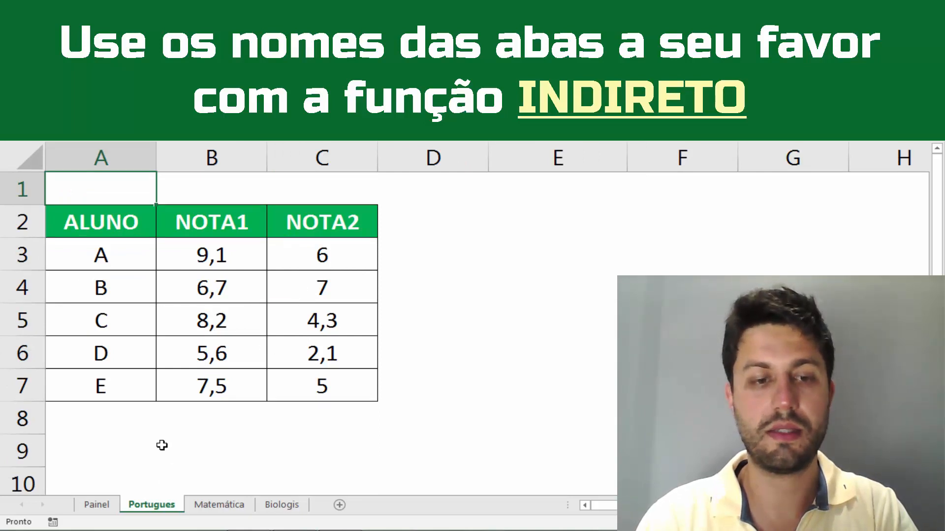
{"action": "left_click", "coordinate": [218, 507]}
{"action": "left_click", "coordinate": [273, 507]}
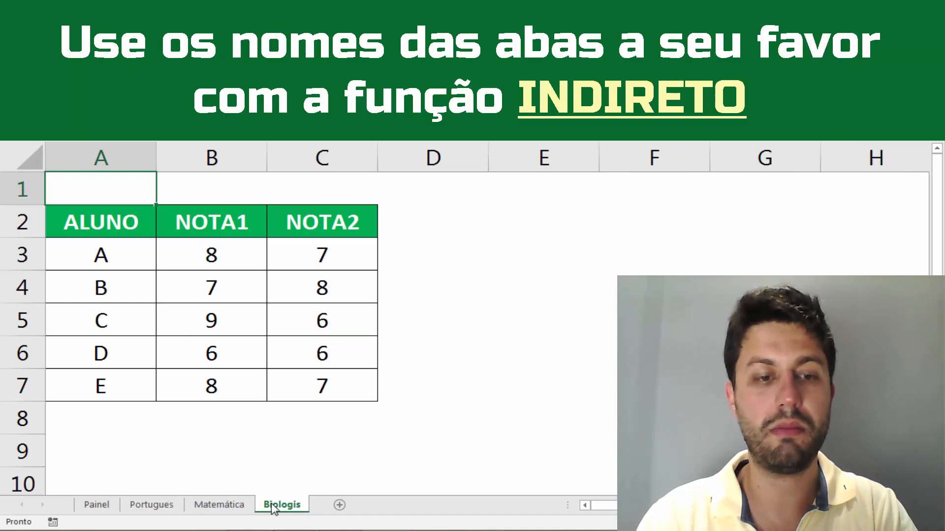
{"action": "left_click", "coordinate": [113, 509]}
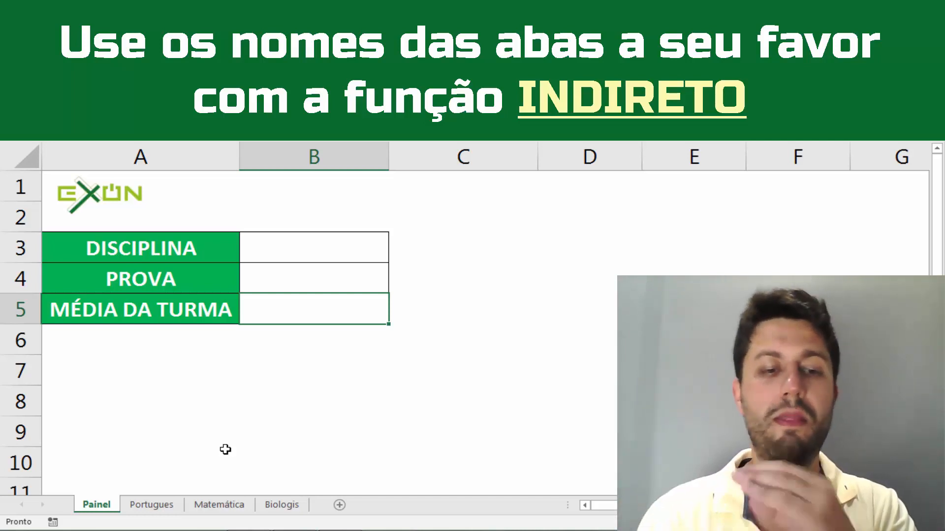
Step: Enter PORTUGUÊS as the DISCIPLINA in B3 and 1 as the PROVA in B4 of the Painel sheet
{"action": "left_click", "coordinate": [282, 258]}
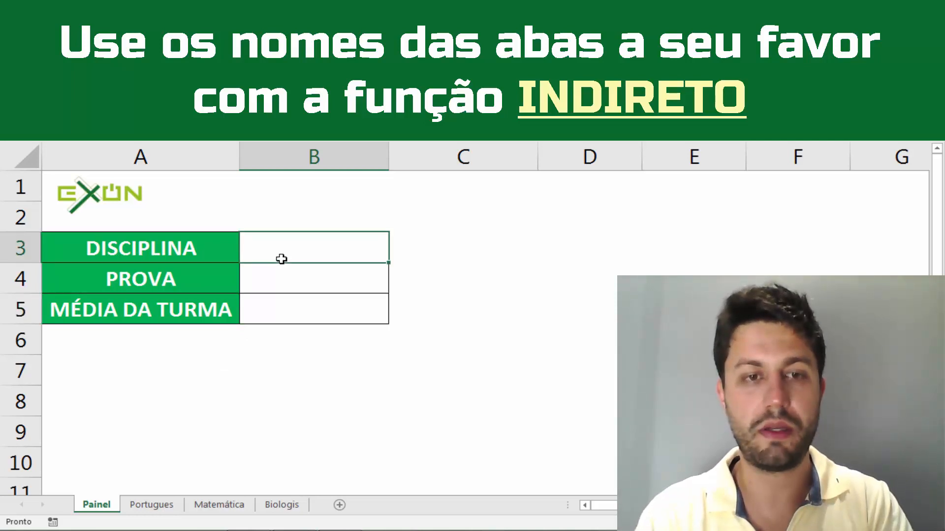
{"action": "type", "text": "PORTGU"}
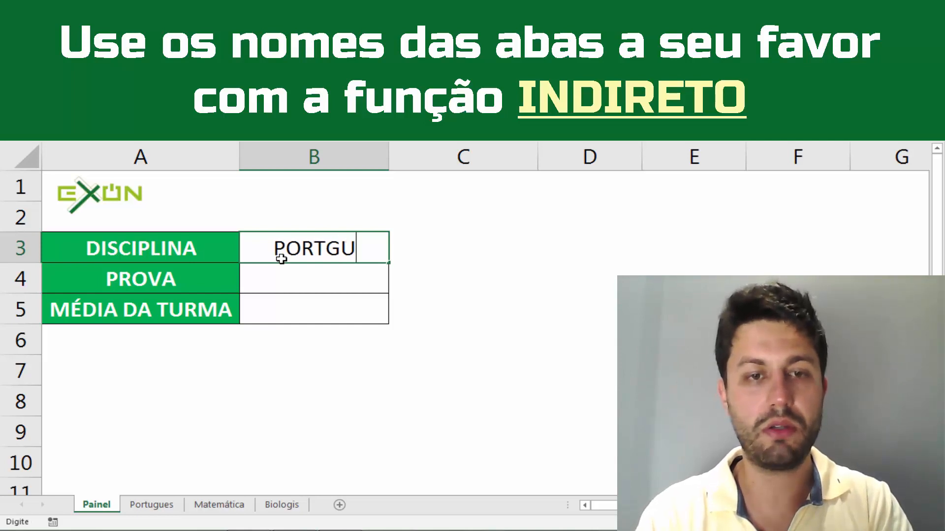
{"action": "key", "text": "BackSpace"}
{"action": "key", "text": "BackSpace"}
{"action": "type", "text": "UGUÊ"}
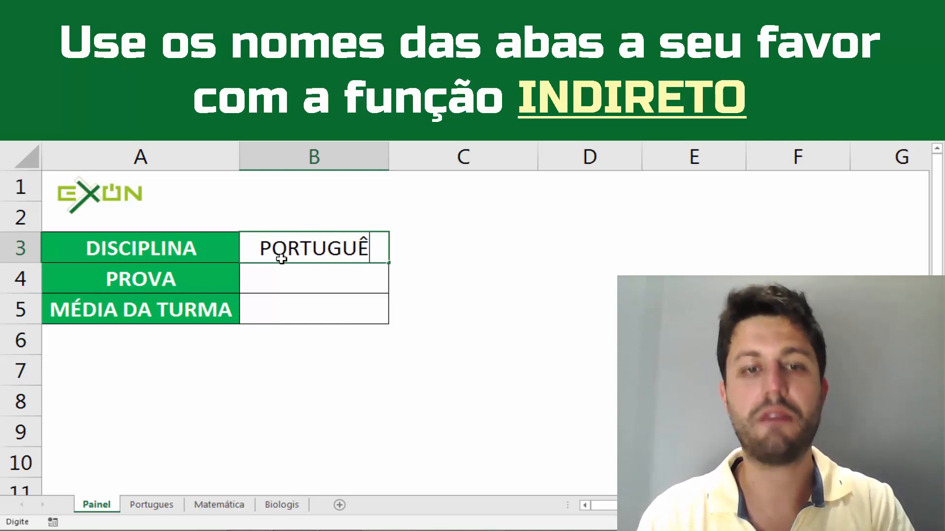
{"action": "type", "text": "S"}
{"action": "key", "text": "Return"}
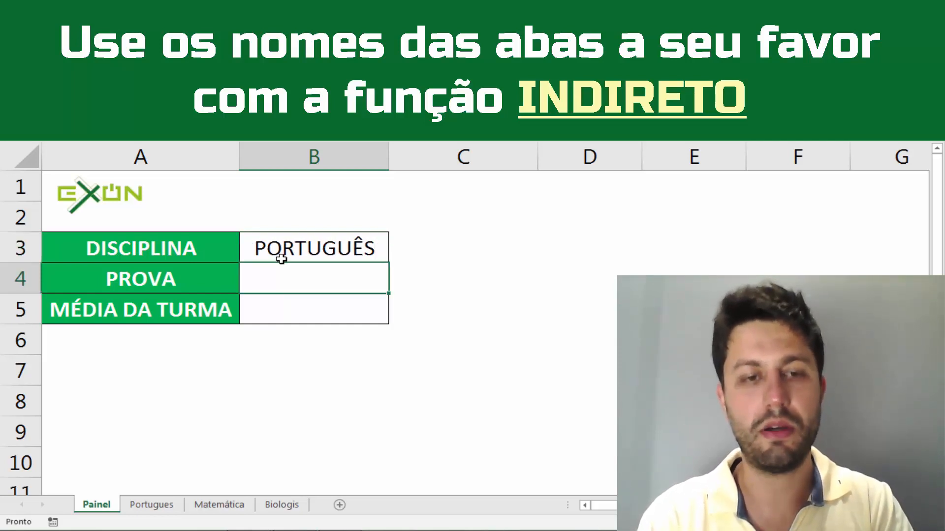
{"action": "type", "text": "1"}
{"action": "key", "text": "Return"}
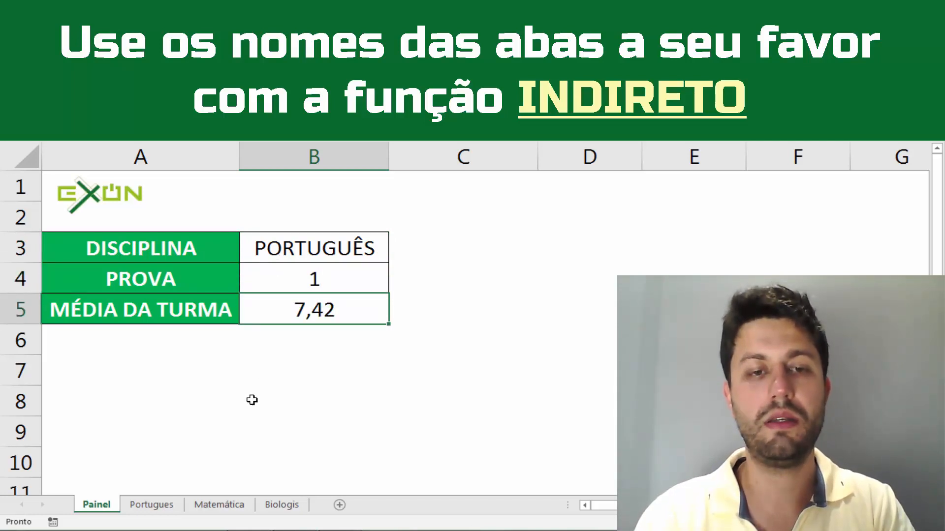
Step: Calculate the average of the NOTA1 grades in cell B8 of the Portugues sheet with =MÉDIA(NOTA1)
{"action": "left_click", "coordinate": [166, 506]}
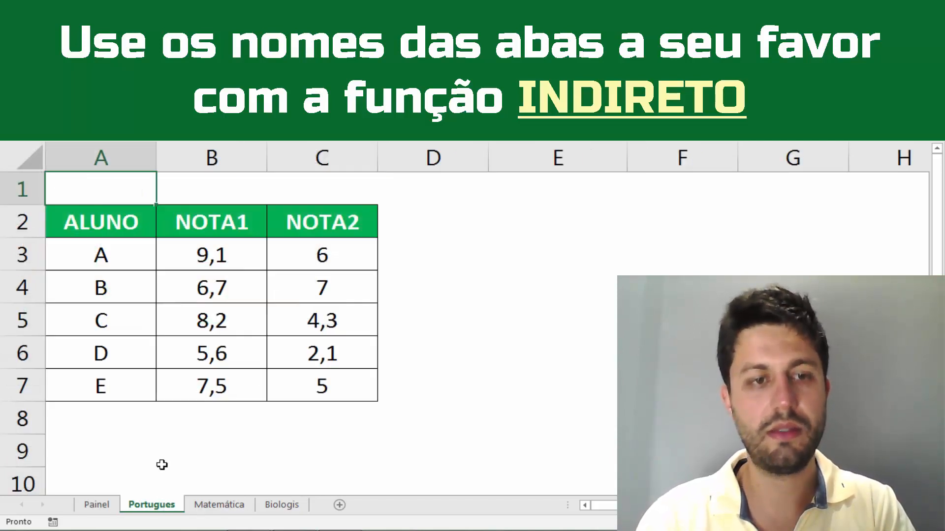
{"action": "left_click", "coordinate": [198, 407]}
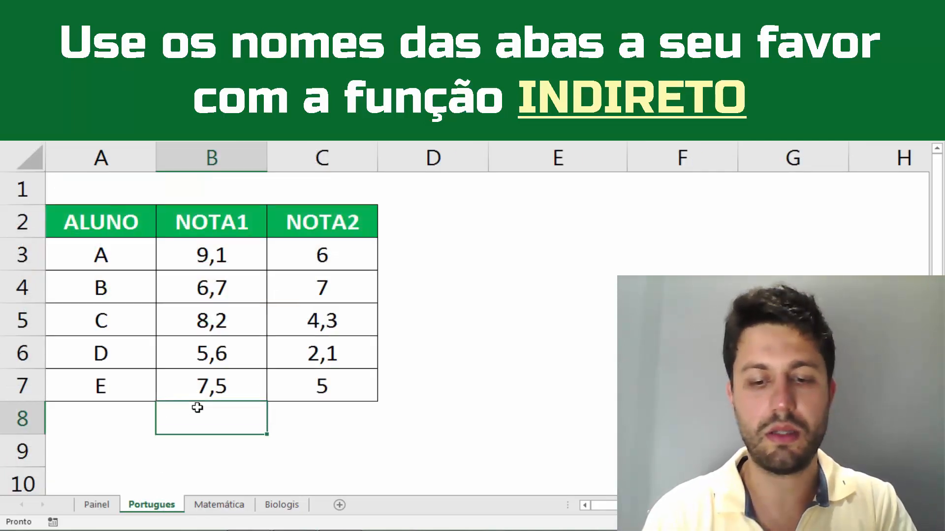
{"action": "type", "text": "=MEID"}
{"action": "key", "text": "BackSpace"}
{"action": "key", "text": "BackSpace"}
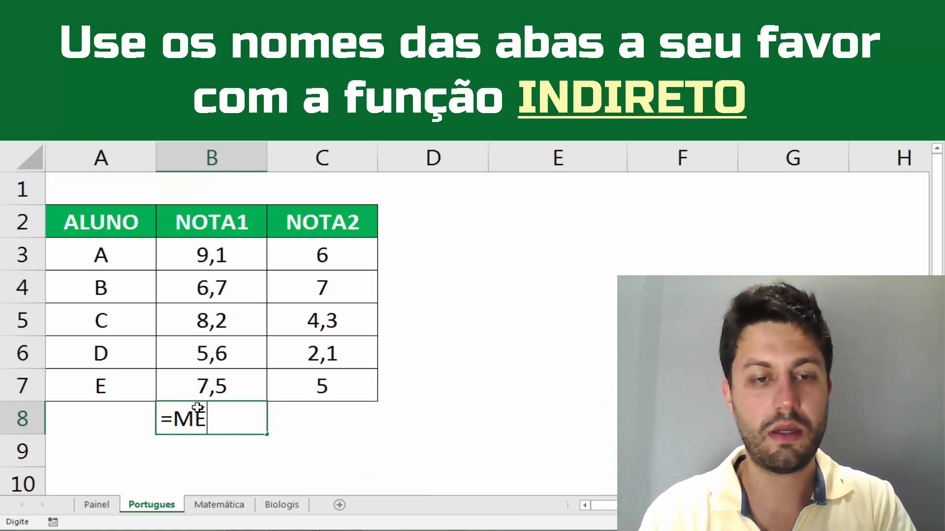
{"action": "type", "text": "DIA("}
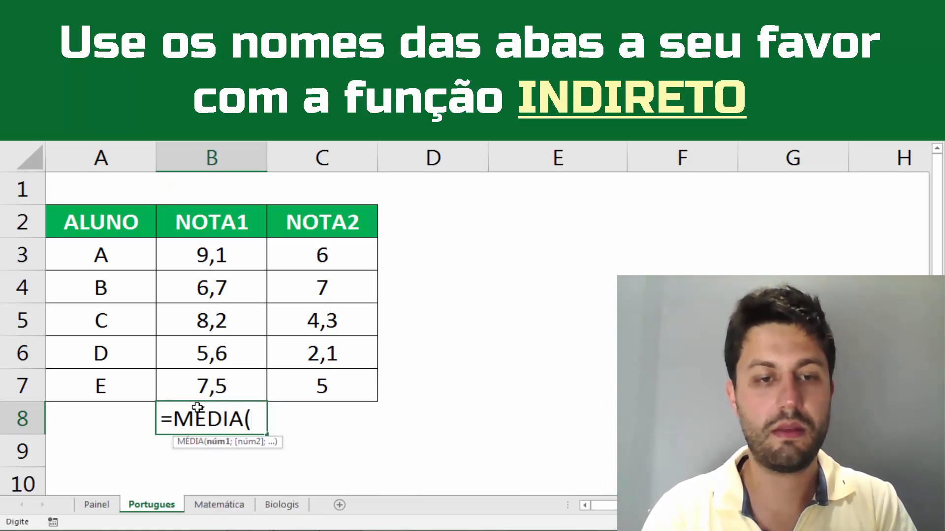
{"action": "key", "text": "Up"}
{"action": "key", "text": "shift+Up"}
{"action": "key", "text": "shift+Up"}
{"action": "key", "text": "shift+Up"}
{"action": "key", "text": "shift+Up"}
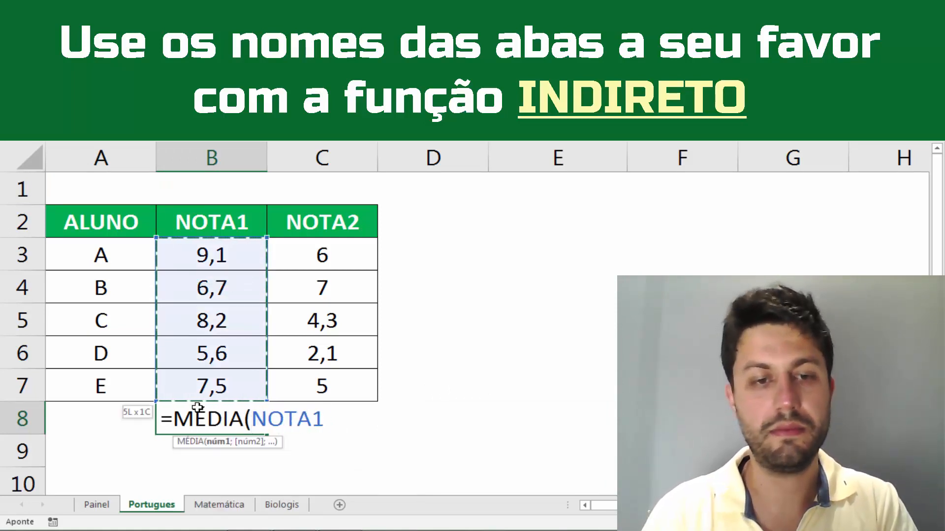
{"action": "type", "text": ")"}
{"action": "key", "text": "Return"}
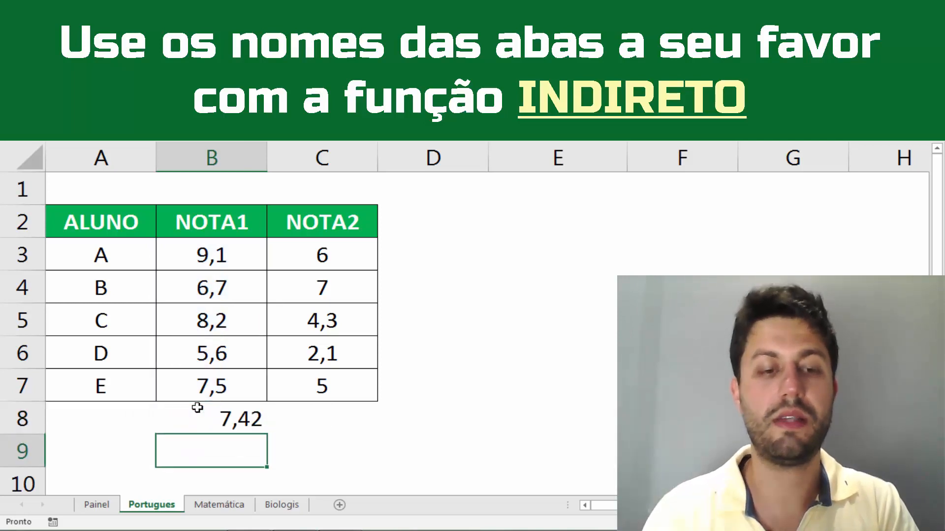
Step: On the Painel sheet, enter the text B2 in cell C1 and the text EXON in cell B2
{"action": "left_click", "coordinate": [101, 505]}
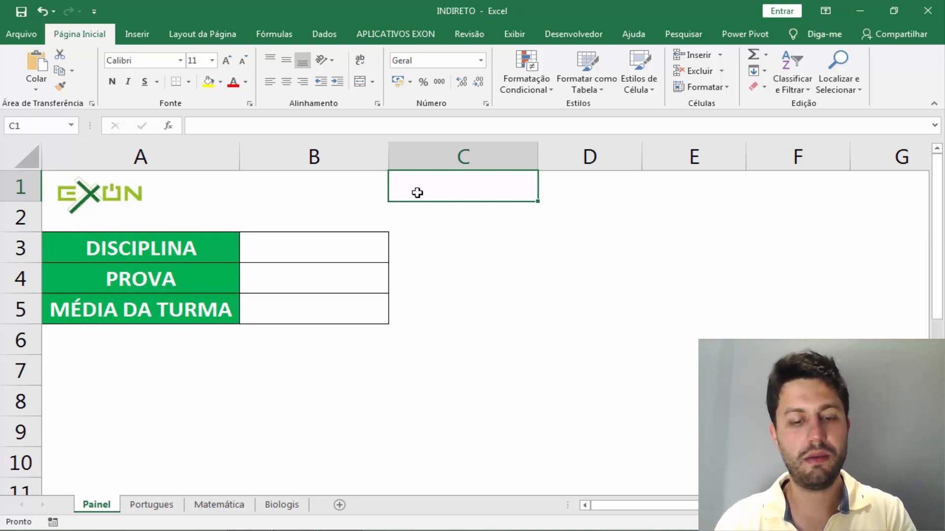
{"action": "type", "text": "B2"}
{"action": "key", "text": "Return"}
{"action": "key", "text": "Left"}
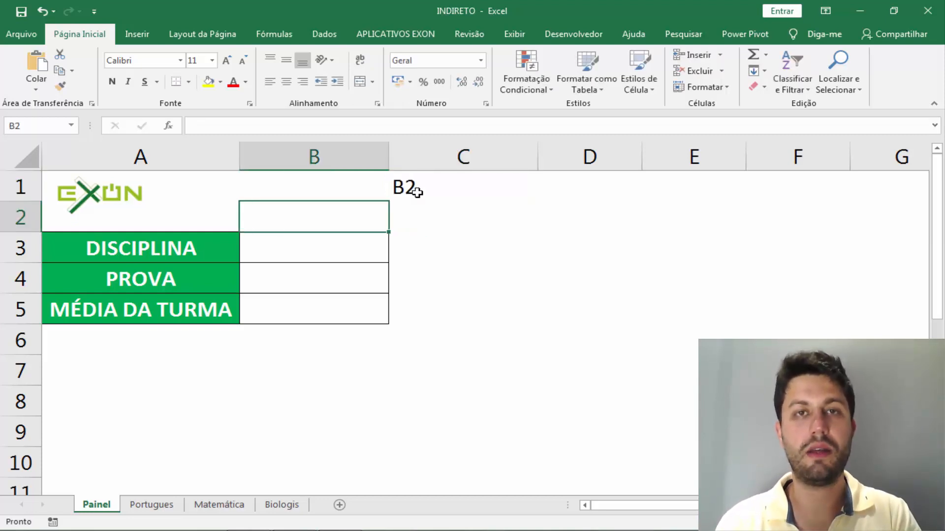
{"action": "type", "text": "EXON"}
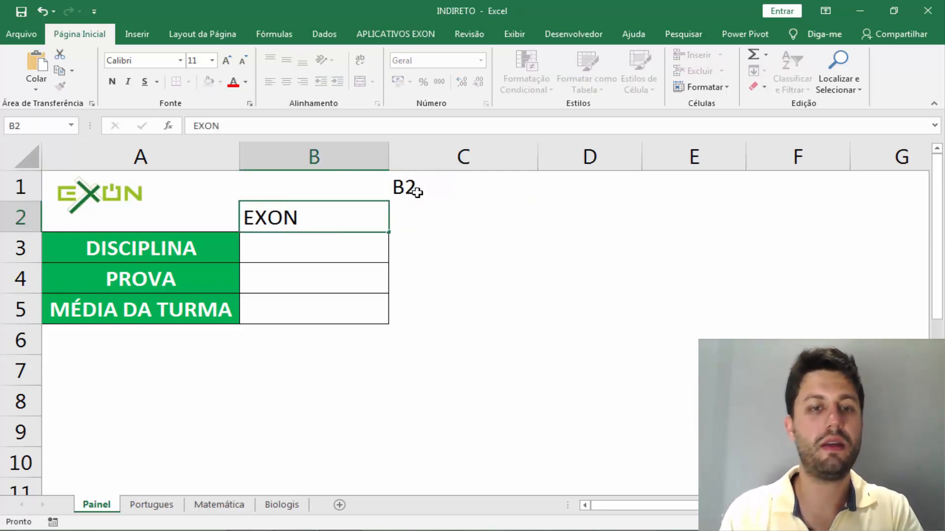
{"action": "key", "text": "Return"}
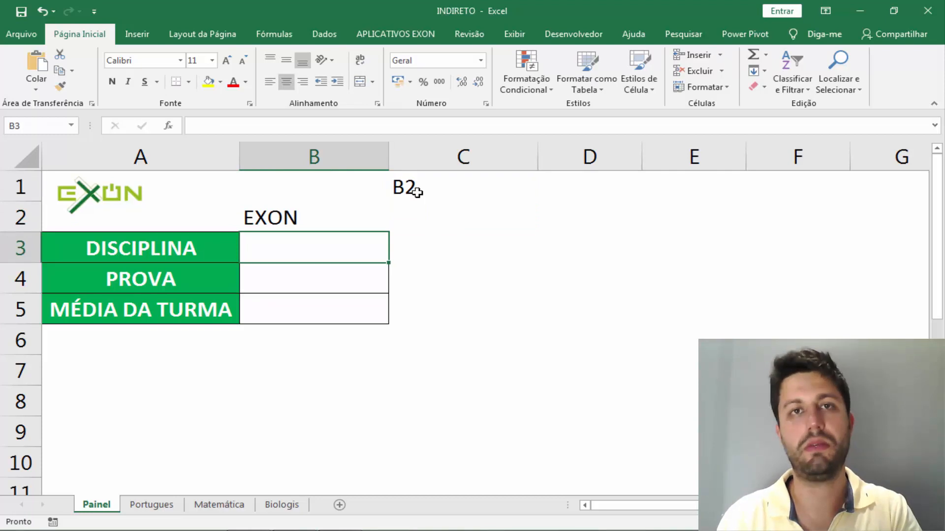
Step: Enter the formula =INDIRETO(C1) in cell D1 of the Painel sheet
{"action": "key", "text": "Right"}
{"action": "key", "text": "Right"}
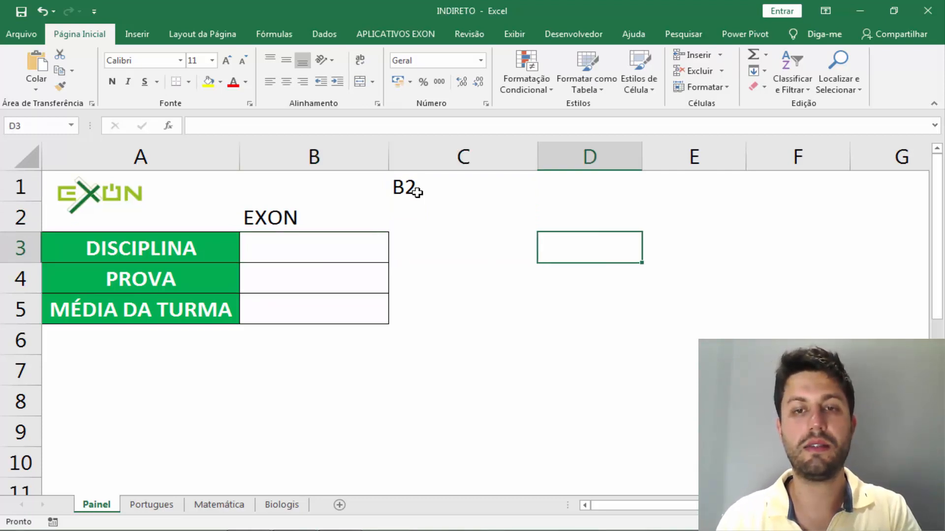
{"action": "key", "text": "Up"}
{"action": "key", "text": "Up"}
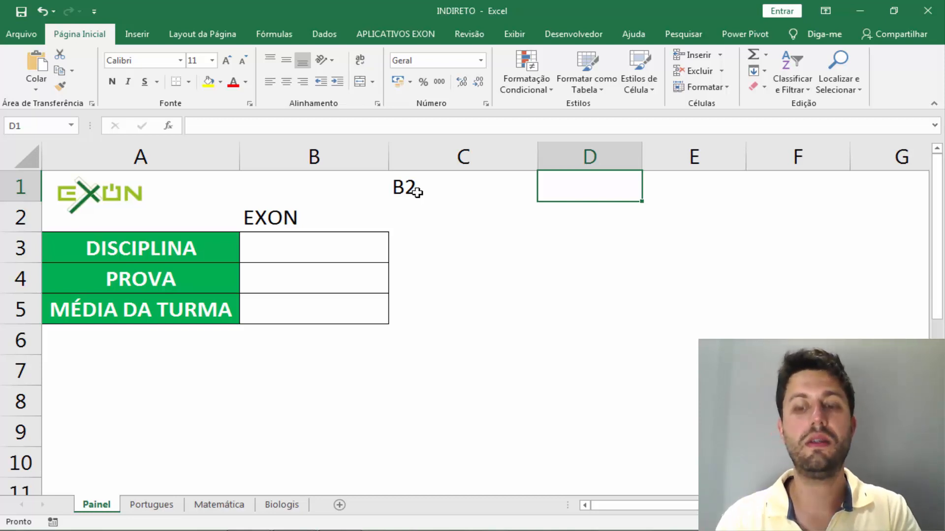
{"action": "type", "text": "=INDI"}
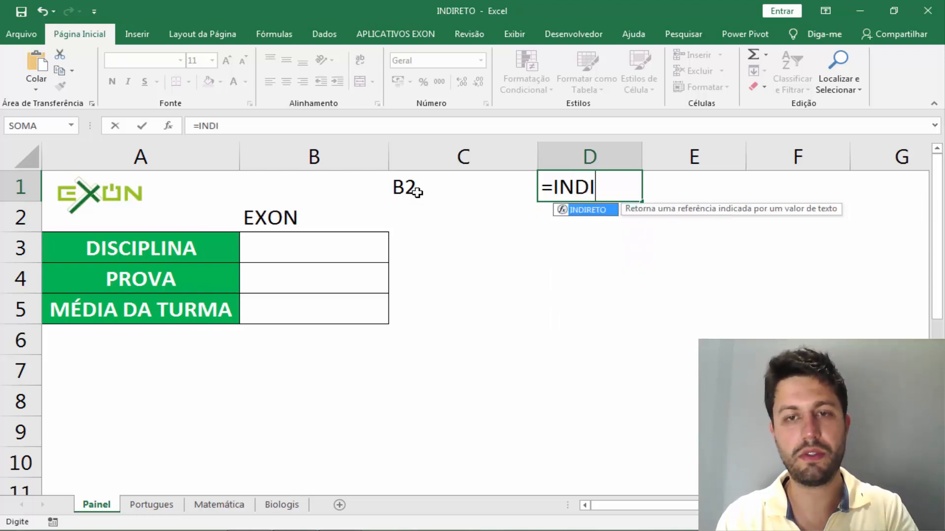
{"action": "key", "text": "Tab"}
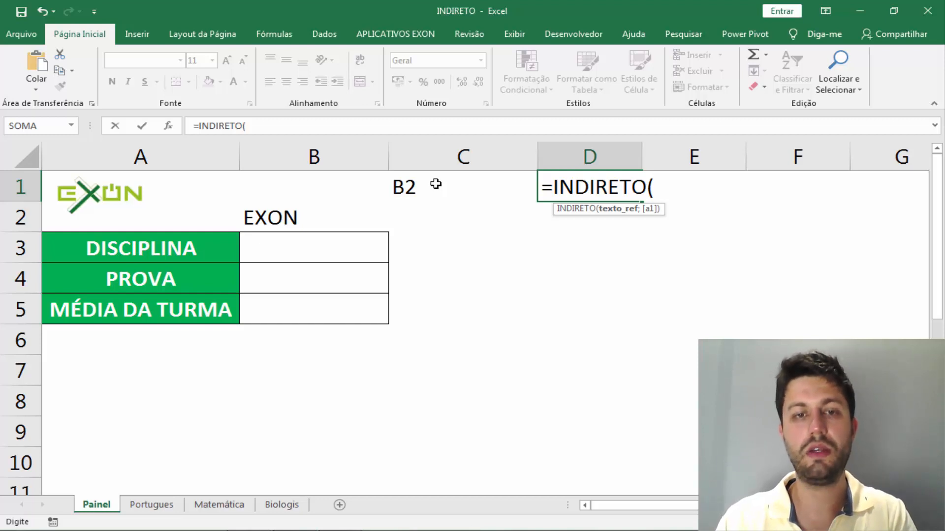
{"action": "left_click", "coordinate": [435, 184]}
{"action": "type", "text": ")"}
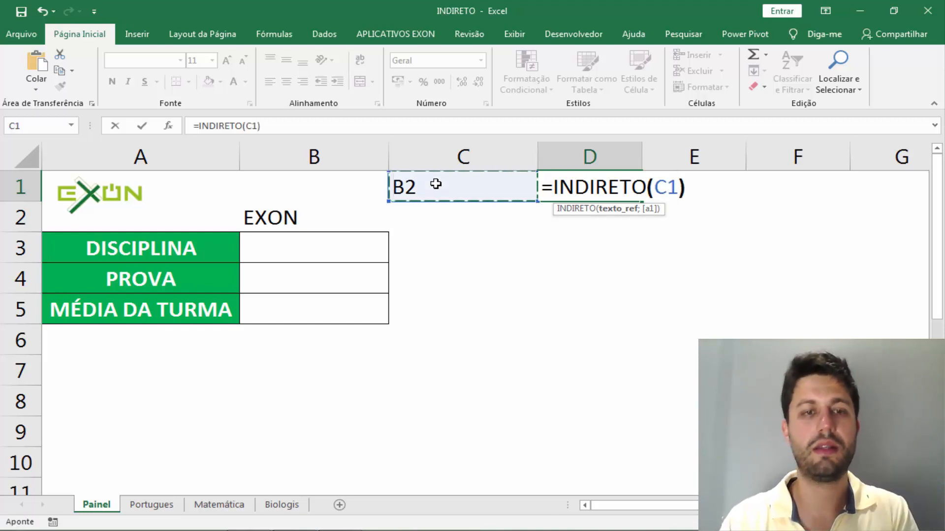
{"action": "key", "text": "Return"}
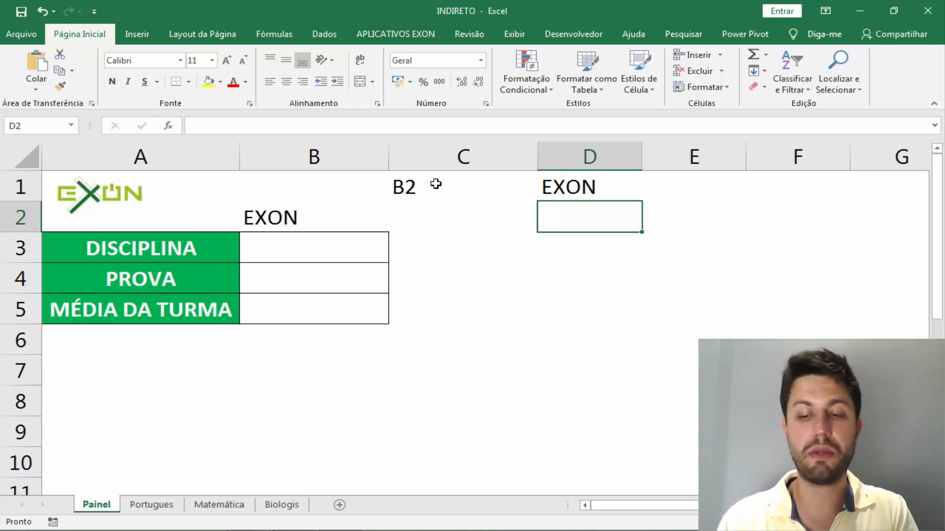
Step: Enter the direct reference formula =B2 in cell D2 of the Painel sheet
{"action": "type", "text": "="}
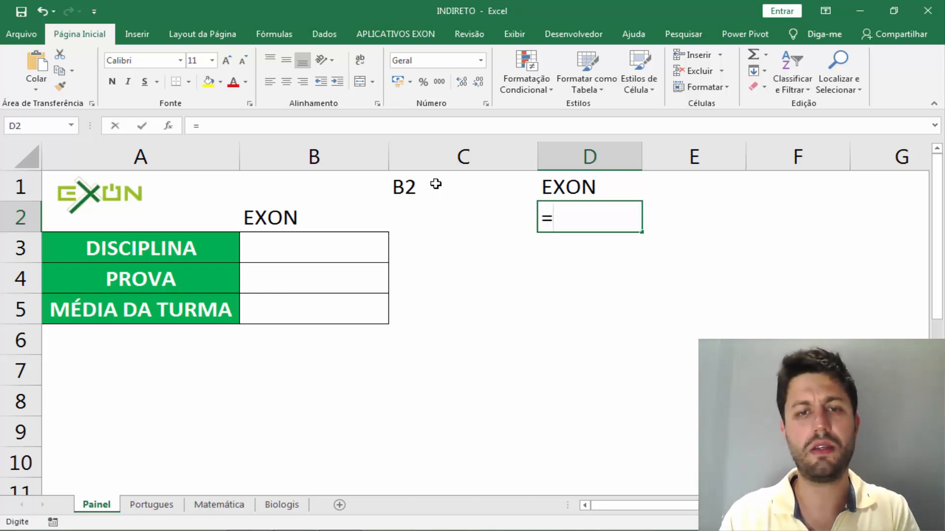
{"action": "left_click", "coordinate": [307, 218]}
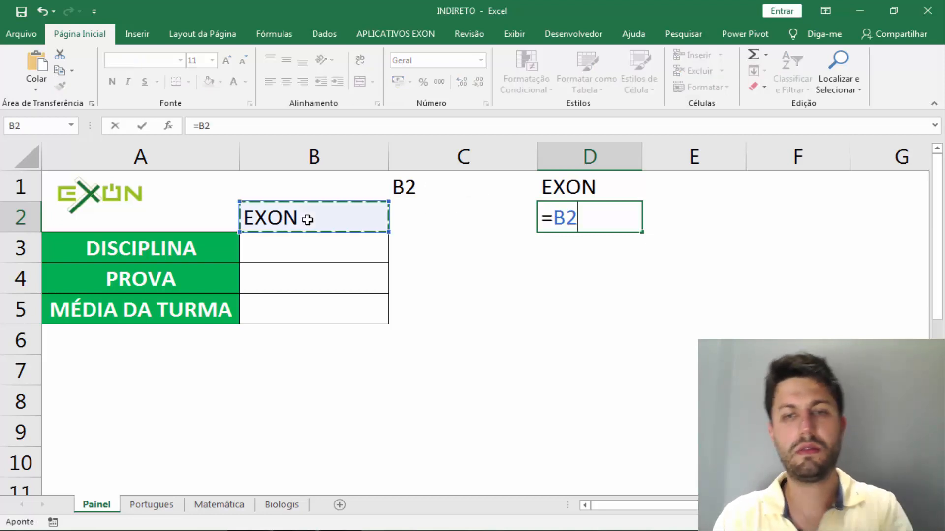
{"action": "key", "text": "Return"}
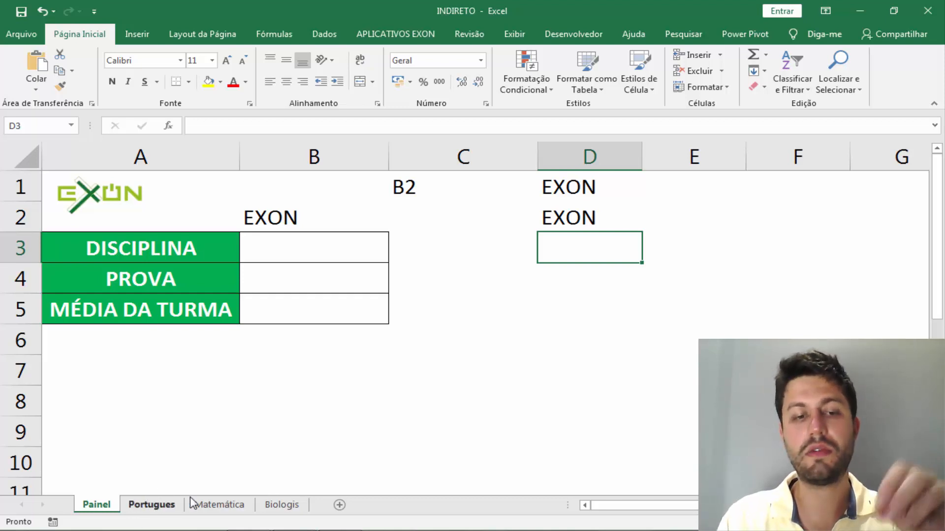
Step: Clear the example contents from range B1:D2 of the Painel sheet
{"action": "left_click_drag", "start_coordinate": [261, 186], "coordinate": [548, 213]}
{"action": "key", "text": "Delete"}
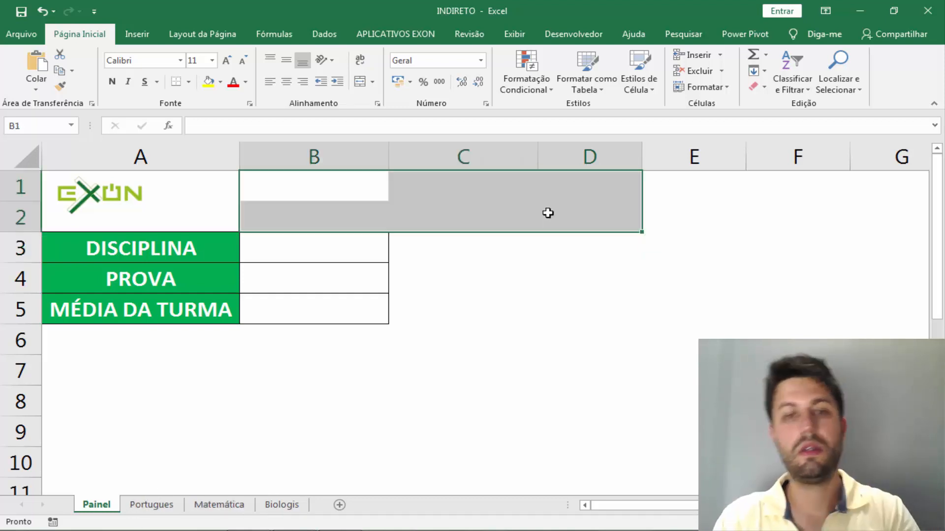
{"action": "left_click", "coordinate": [473, 255]}
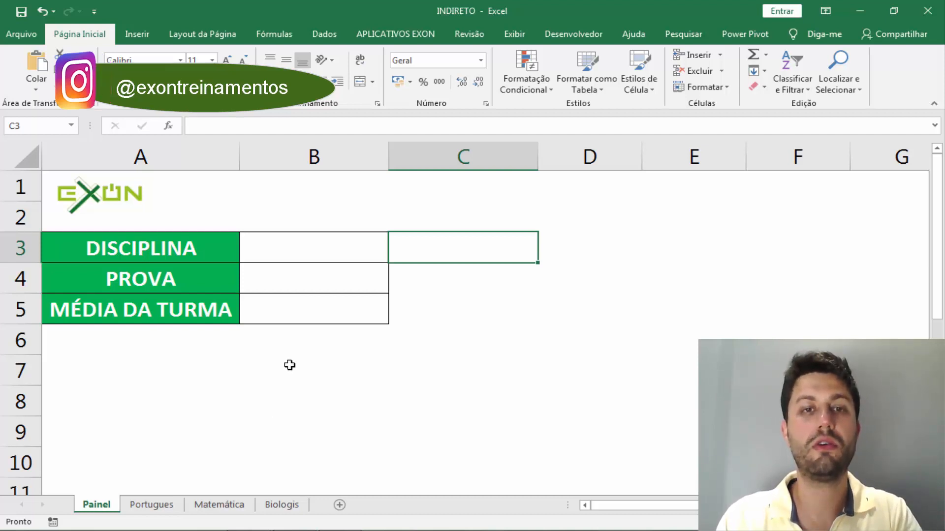
Step: On the Portugues sheet, create named ranges from the top row of B2:C7
{"action": "left_click", "coordinate": [276, 33]}
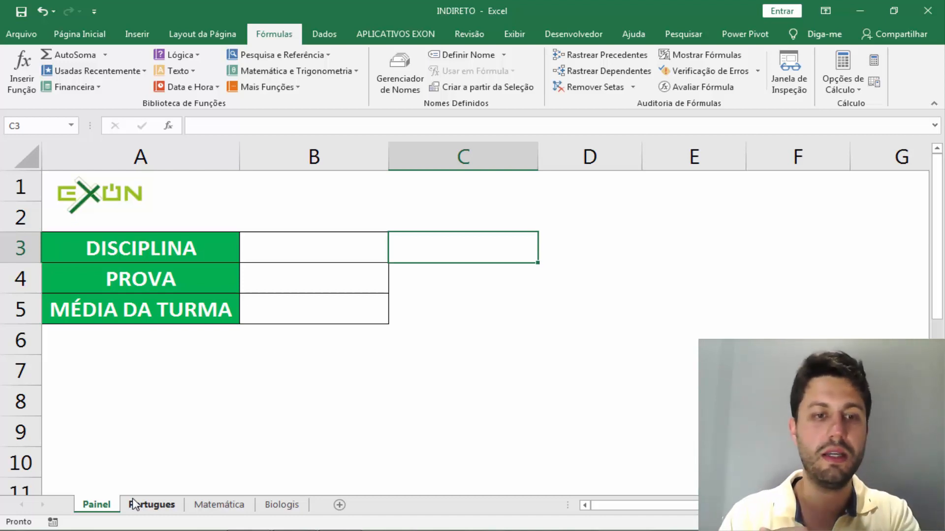
{"action": "left_click", "coordinate": [109, 311]}
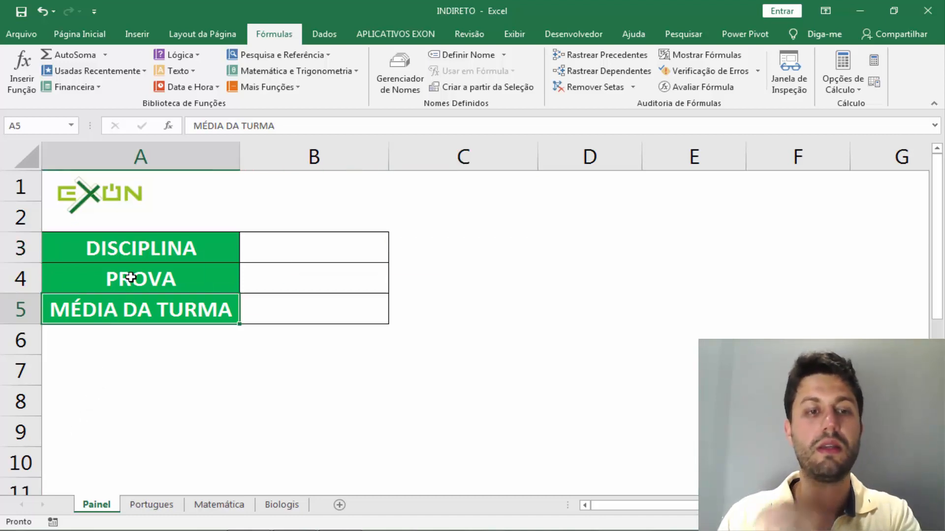
{"action": "left_click", "coordinate": [130, 278]}
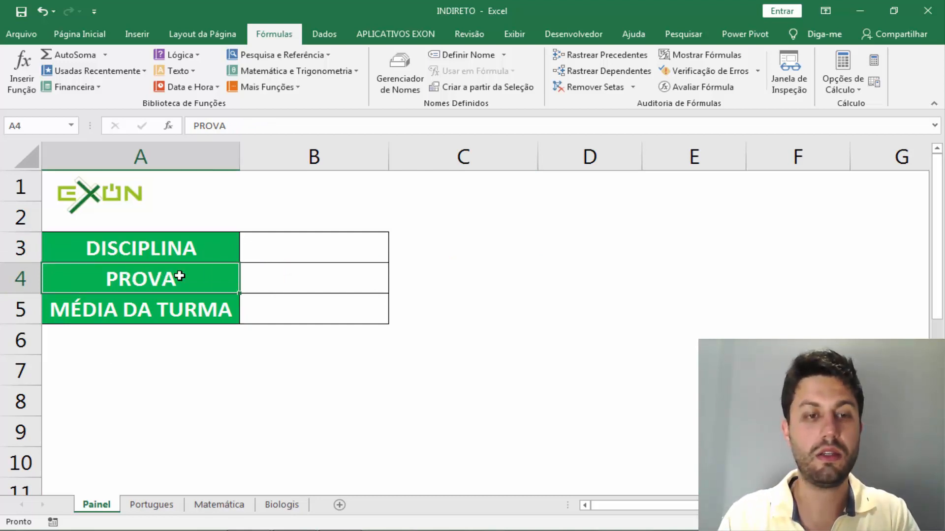
{"action": "left_click", "coordinate": [150, 505]}
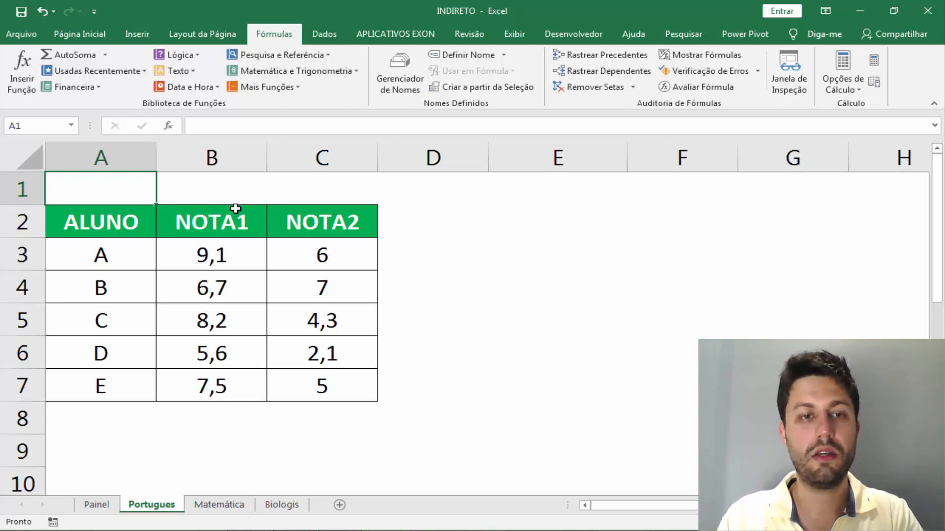
{"action": "left_click_drag", "start_coordinate": [237, 211], "coordinate": [322, 386]}
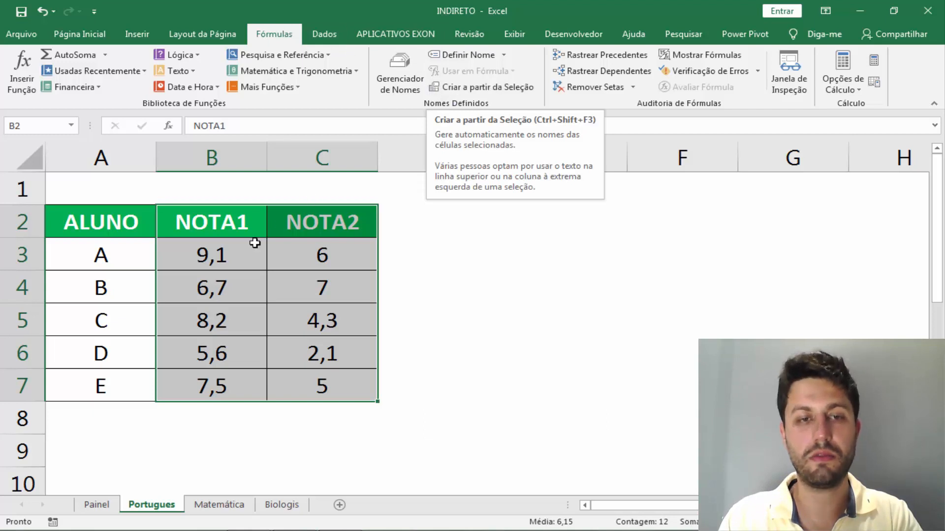
{"action": "left_click", "coordinate": [451, 85]}
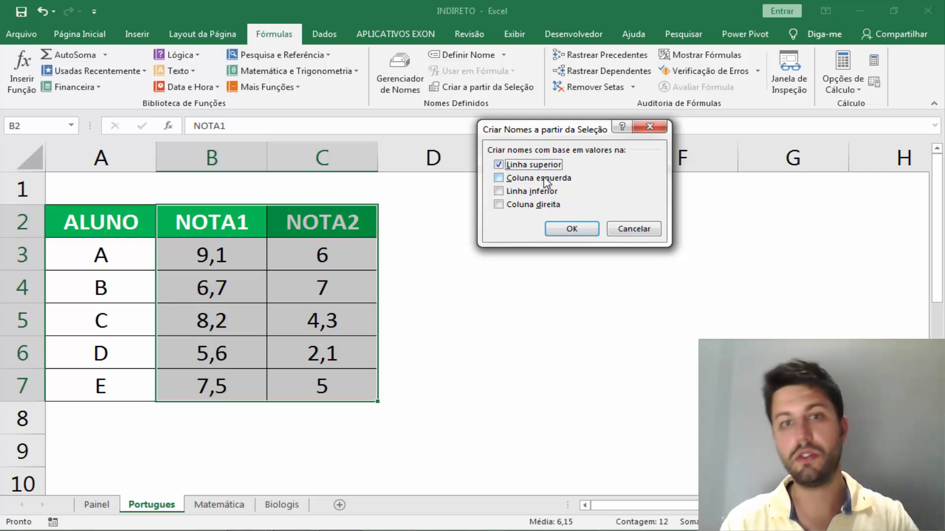
{"action": "left_click", "coordinate": [562, 232]}
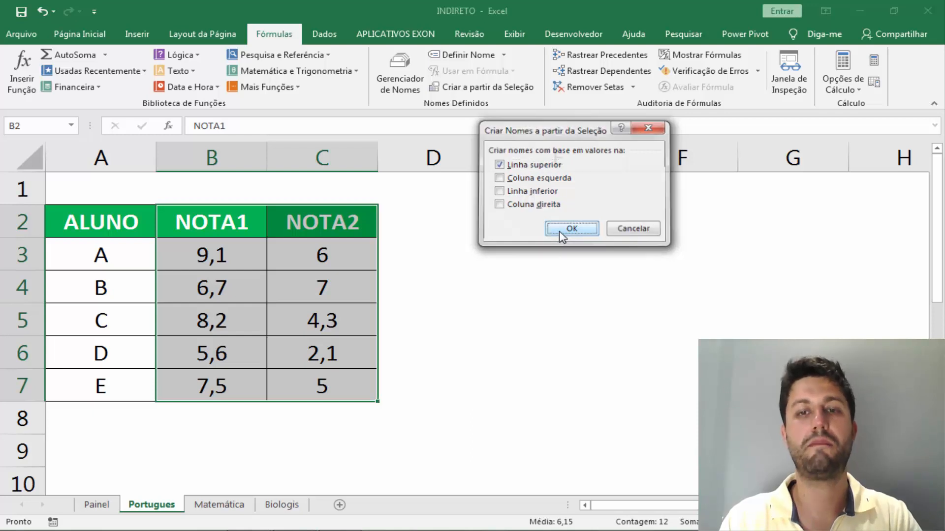
Step: On the Matemática sheet, create named ranges from the top row of B2:C7
{"action": "left_click", "coordinate": [217, 505]}
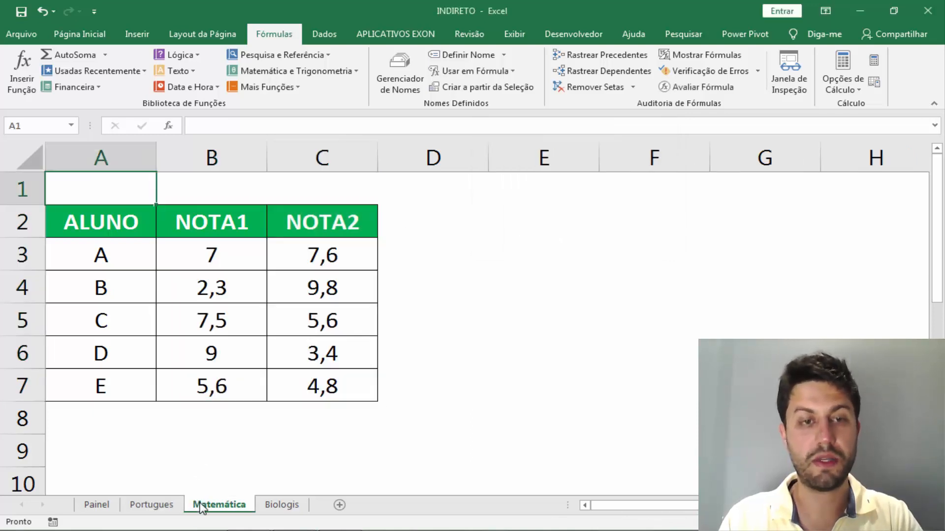
{"action": "left_click_drag", "start_coordinate": [226, 209], "coordinate": [315, 386]}
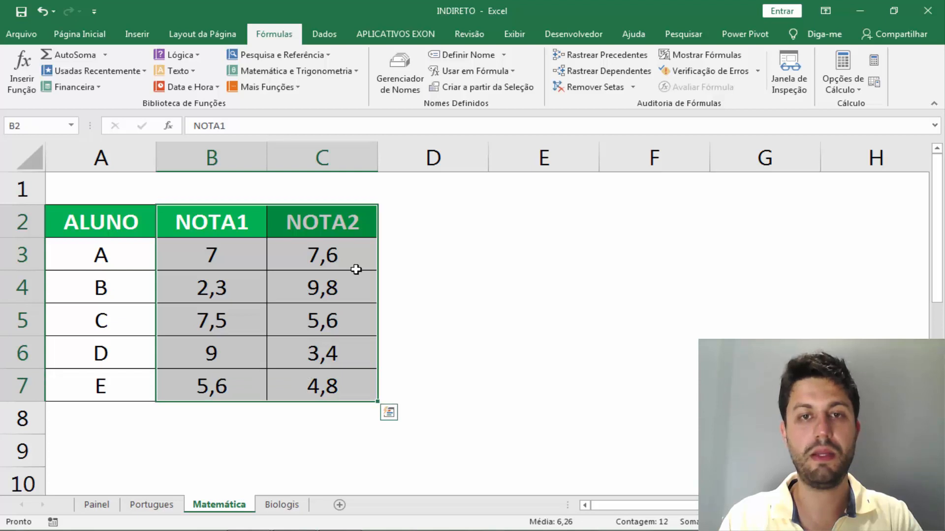
{"action": "left_click", "coordinate": [442, 90]}
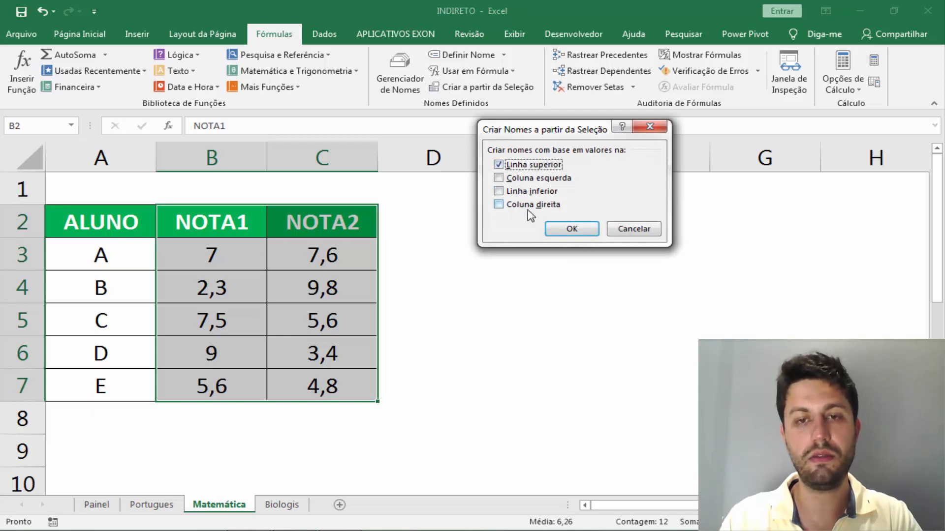
{"action": "left_click", "coordinate": [571, 229]}
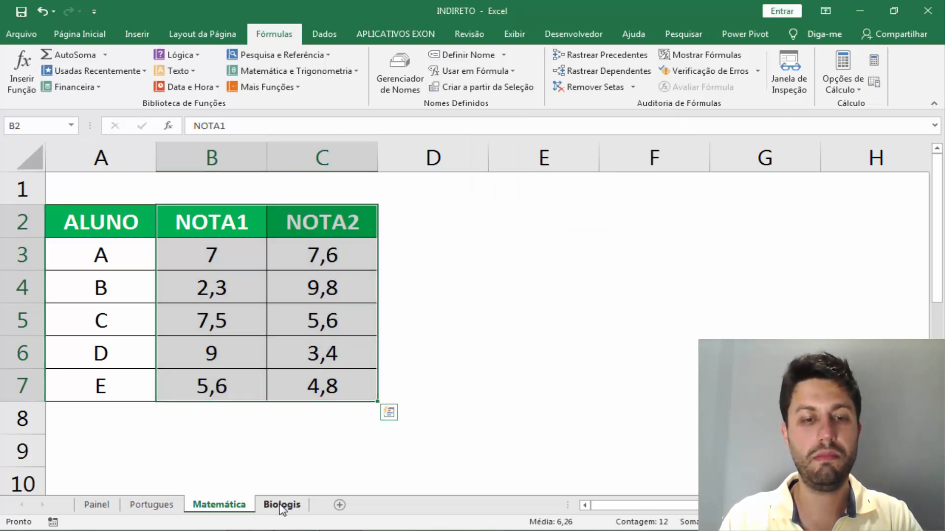
Step: On the Biologis sheet, create named ranges from the top row of B2:C7, and review the workbook's defined names
{"action": "left_click", "coordinate": [280, 505]}
{"action": "left_click_drag", "start_coordinate": [222, 221], "coordinate": [323, 383]}
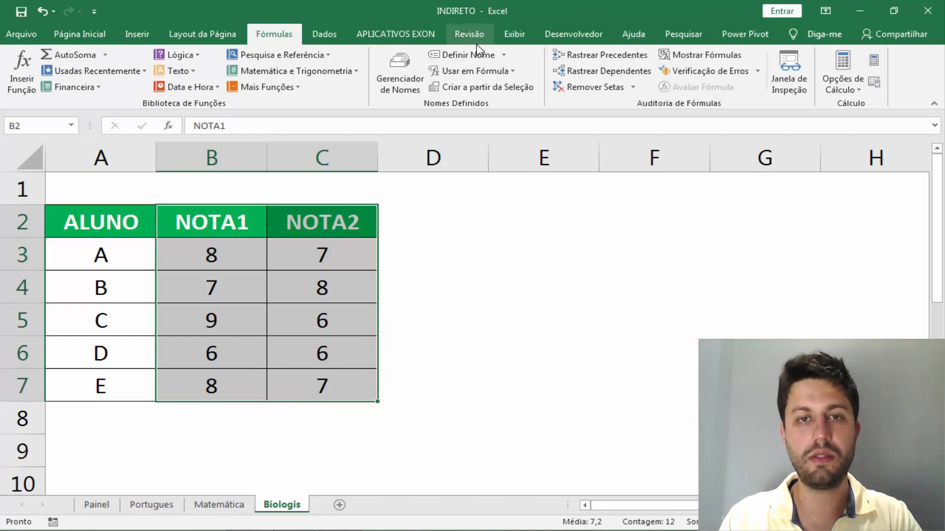
{"action": "left_click", "coordinate": [469, 90]}
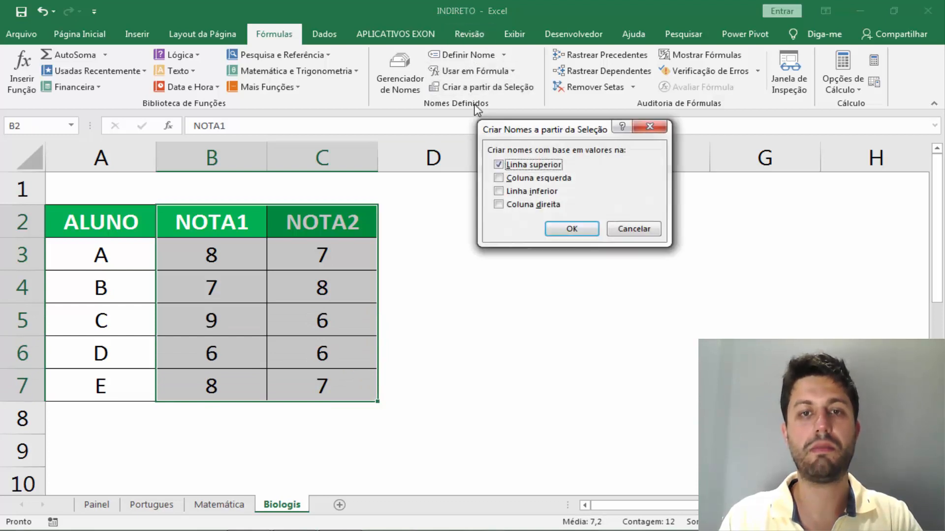
{"action": "left_click", "coordinate": [572, 229]}
{"action": "left_click", "coordinate": [399, 73]}
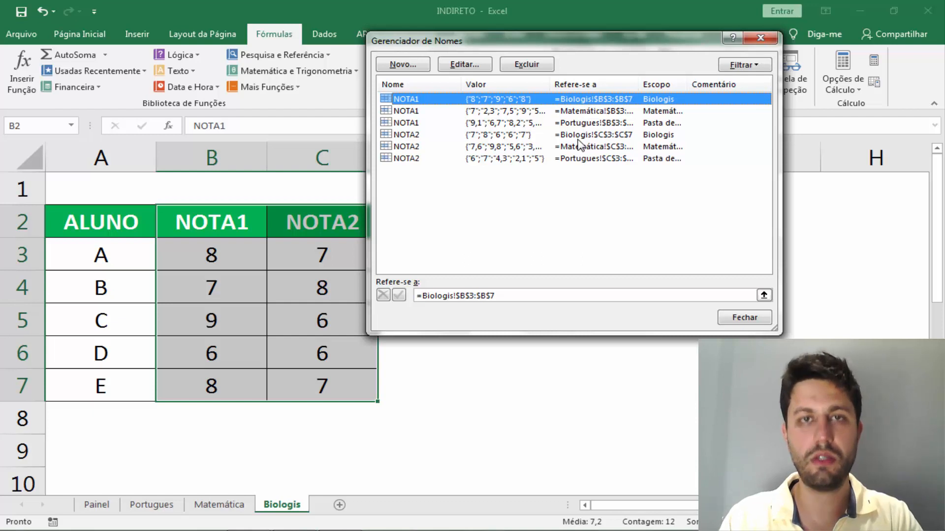
{"action": "left_click", "coordinate": [731, 317]}
{"action": "left_click", "coordinate": [430, 298]}
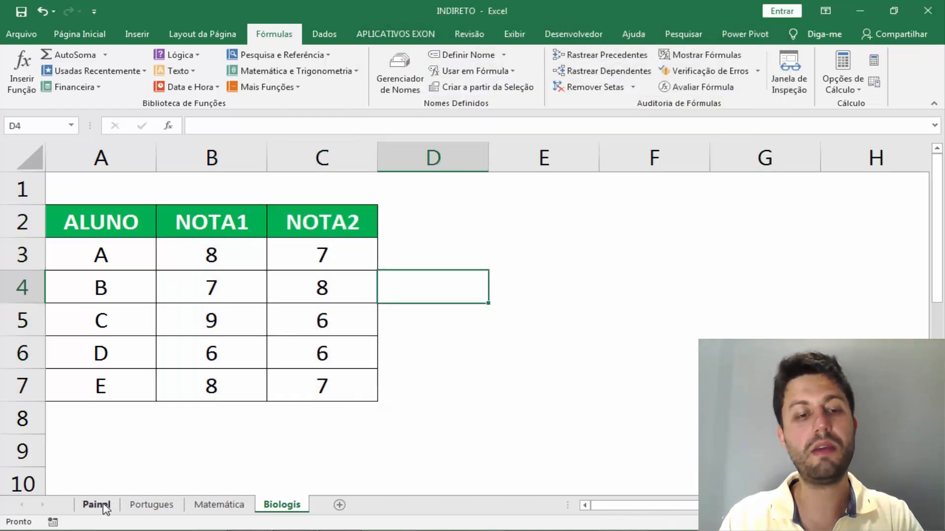
Step: On the Painel sheet, begin the class average formula in cell B5 with =INDIRETO("
{"action": "left_click", "coordinate": [104, 509]}
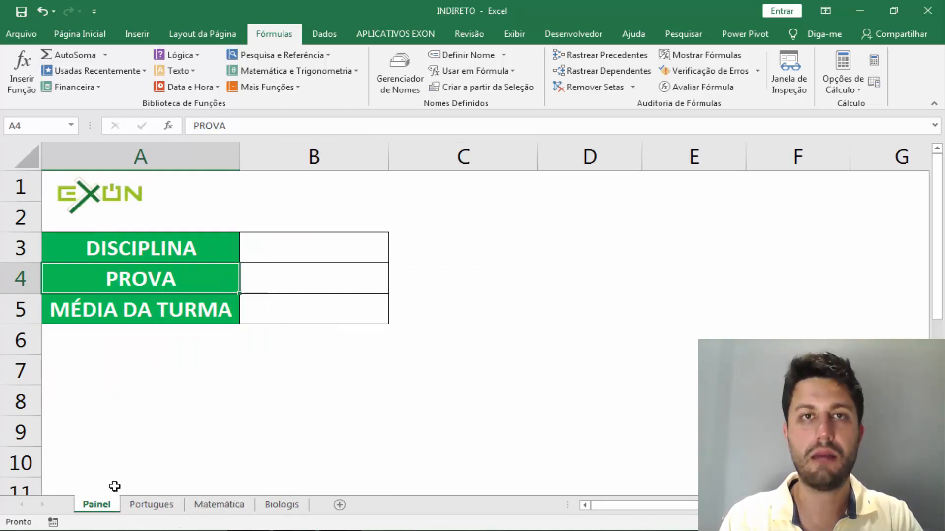
{"action": "left_click", "coordinate": [275, 309]}
{"action": "type", "text": "=INDIRE"}
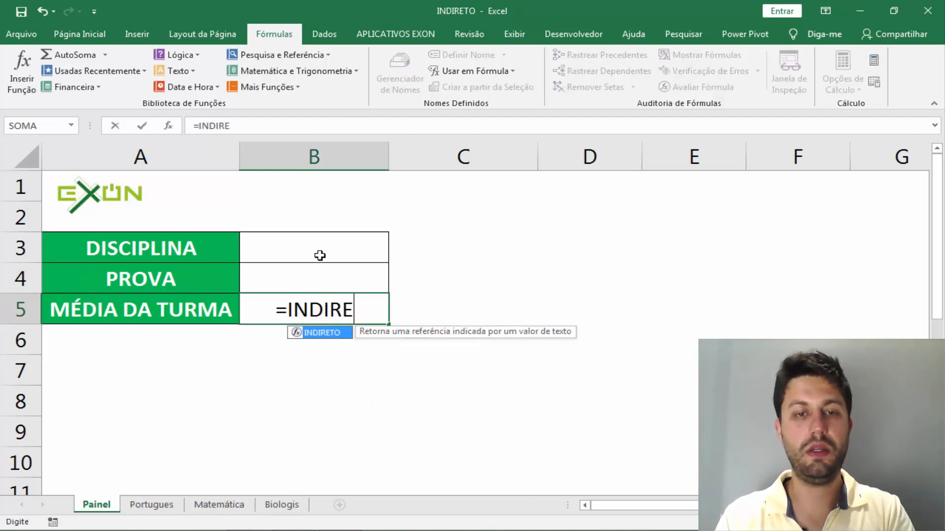
{"action": "type", "text": "TO("}
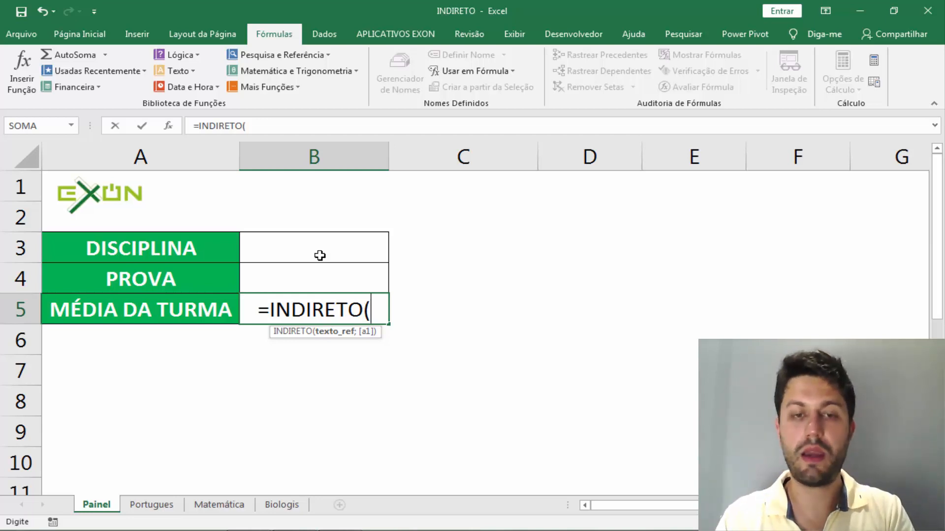
{"action": "type", "text": "\""}
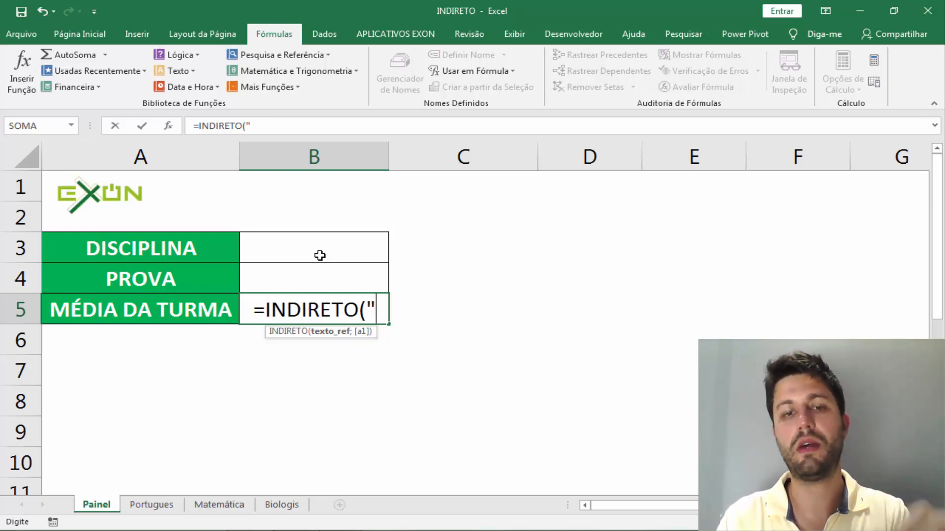
{"action": "type", "text": "EXON"}
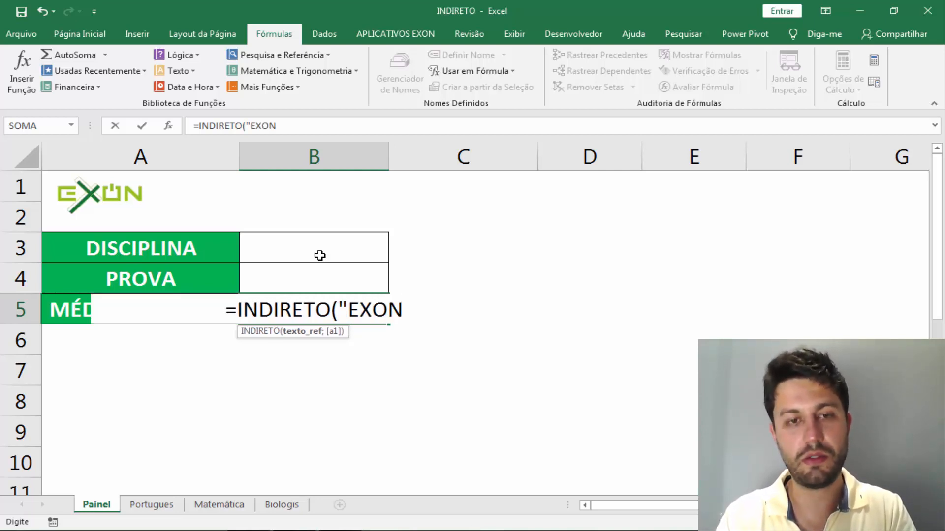
{"action": "type", "text": "\""}
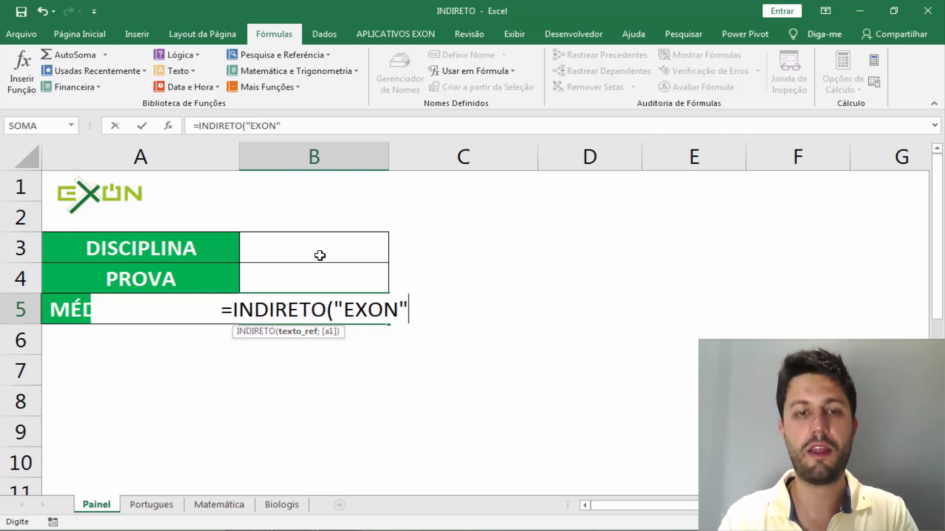
{"action": "key", "text": "BackSpace"}
{"action": "key", "text": "BackSpace"}
{"action": "key", "text": "BackSpace"}
{"action": "key", "text": "BackSpace"}
{"action": "key", "text": "BackSpace"}
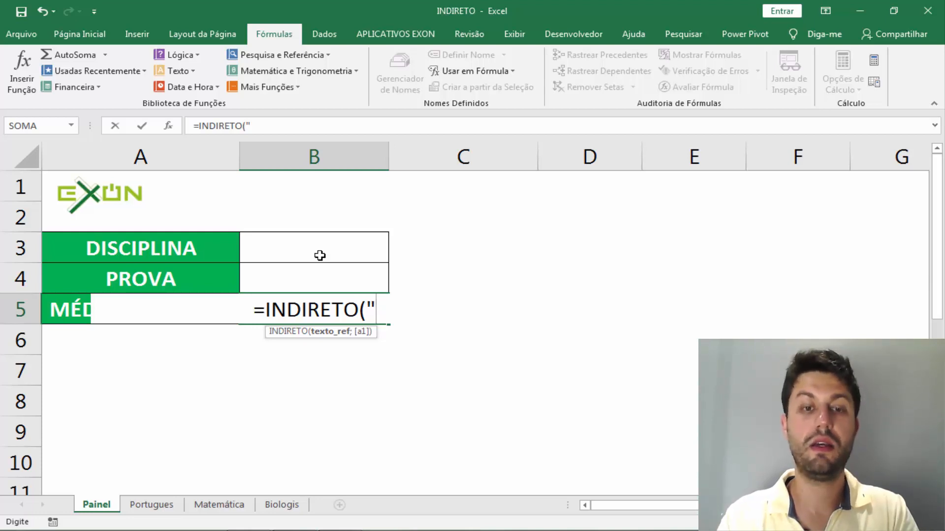
Step: Continue the B5 formula with an apostrophe and asterisk, close the quoted text and add the & operator, giving =INDIRETO("'*"&
{"action": "type", "text": "'"}
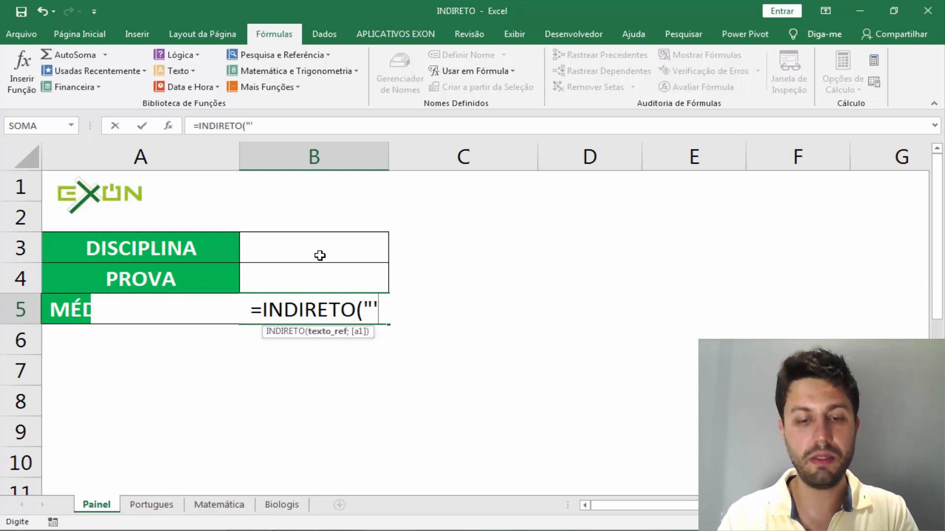
{"action": "type", "text": "*"}
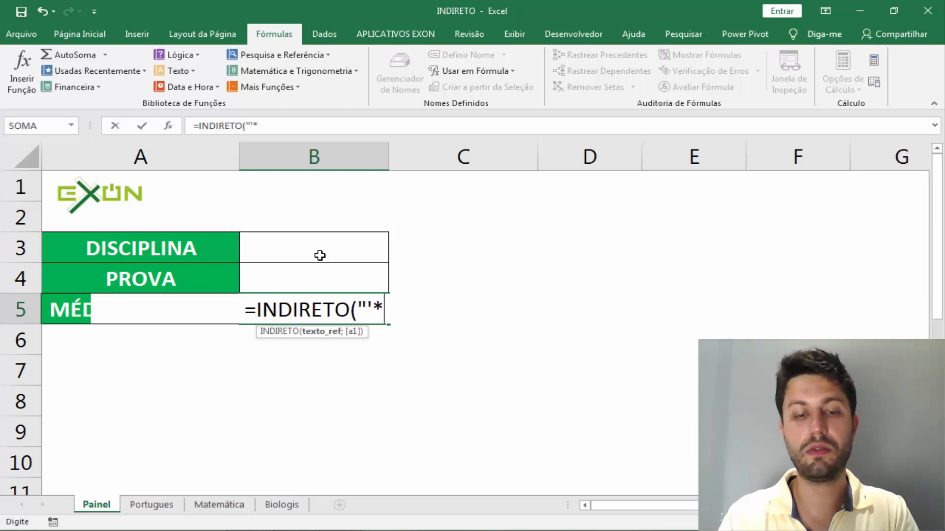
{"action": "type", "text": "\""}
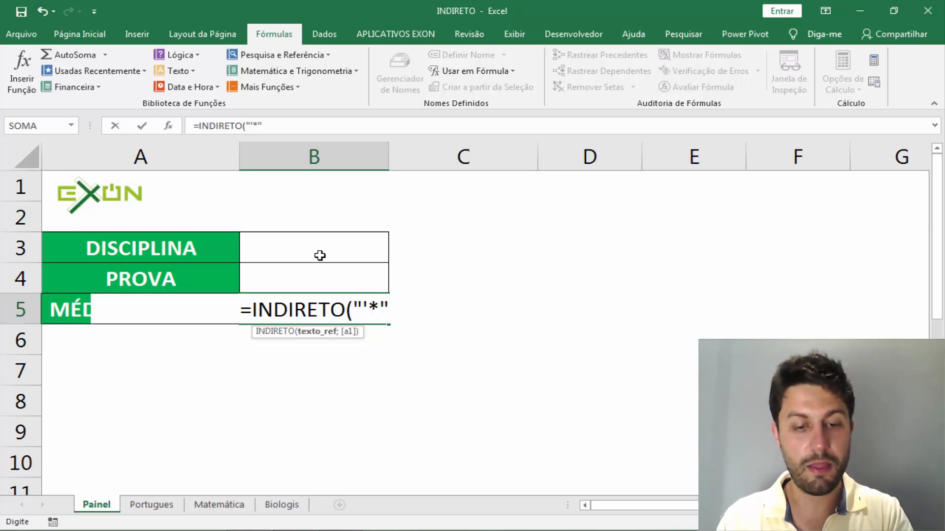
{"action": "type", "text": "&"}
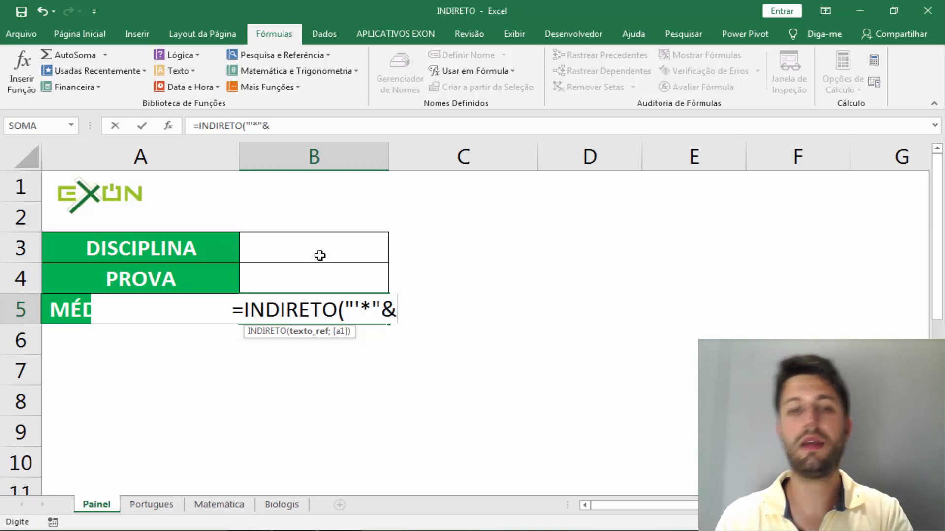
Step: Continue the B5 formula by extracting the first three characters of the subject with EXT.TEXTO(B3;1;3)&
{"action": "type", "text": "EX"}
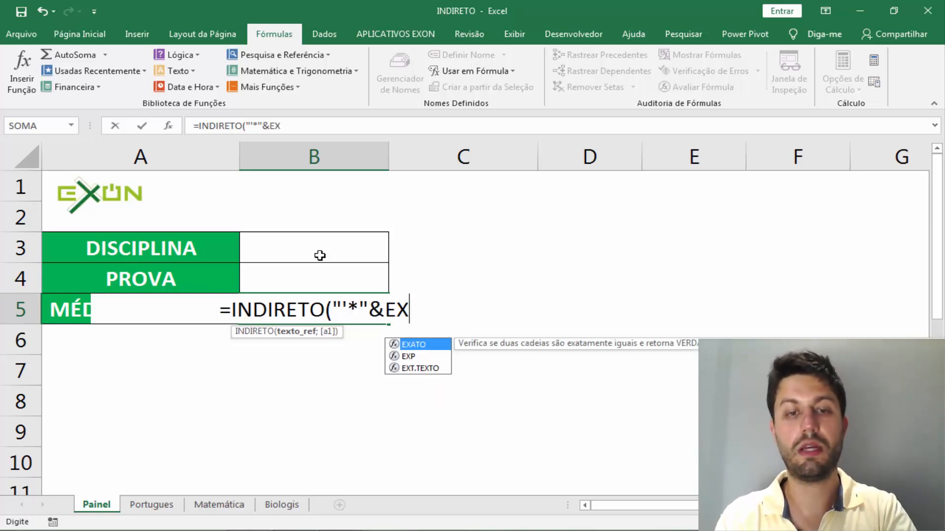
{"action": "type", "text": "T.TE"}
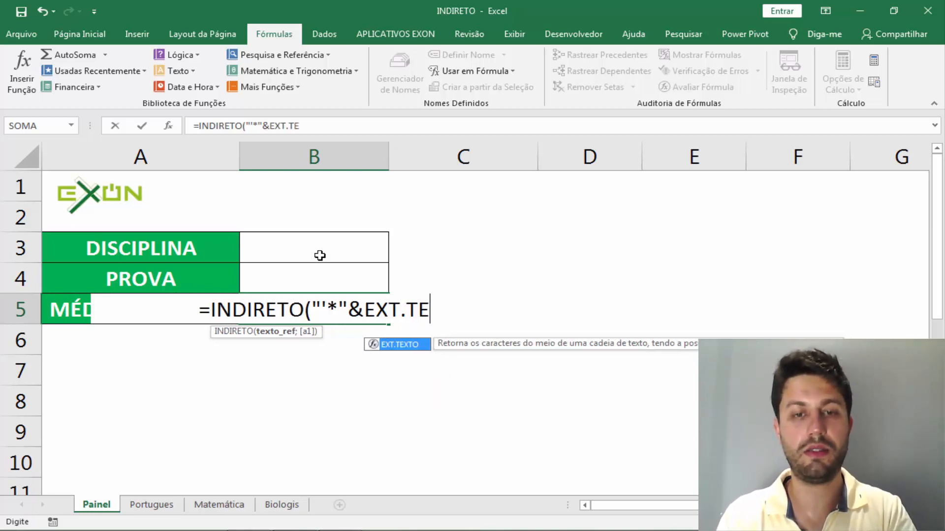
{"action": "type", "text": "XTO("}
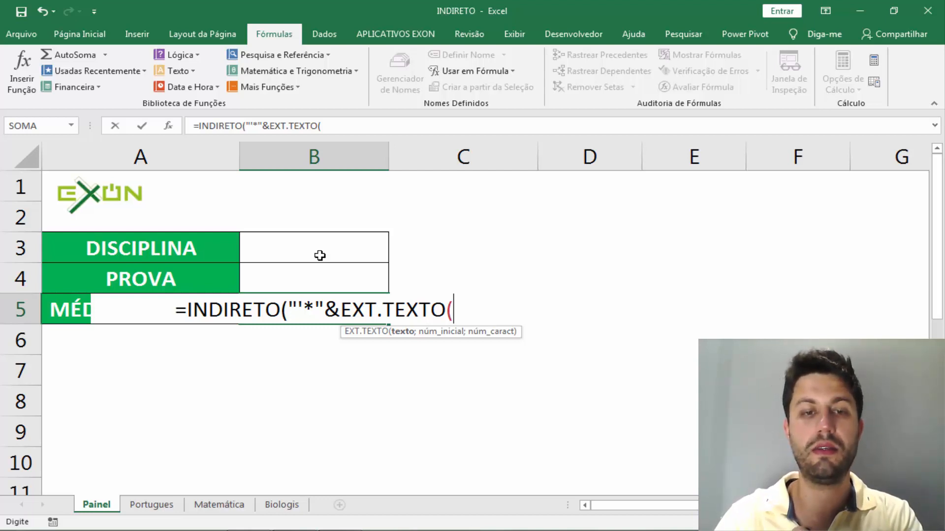
{"action": "left_click", "coordinate": [305, 256]}
{"action": "type", "text": ";"}
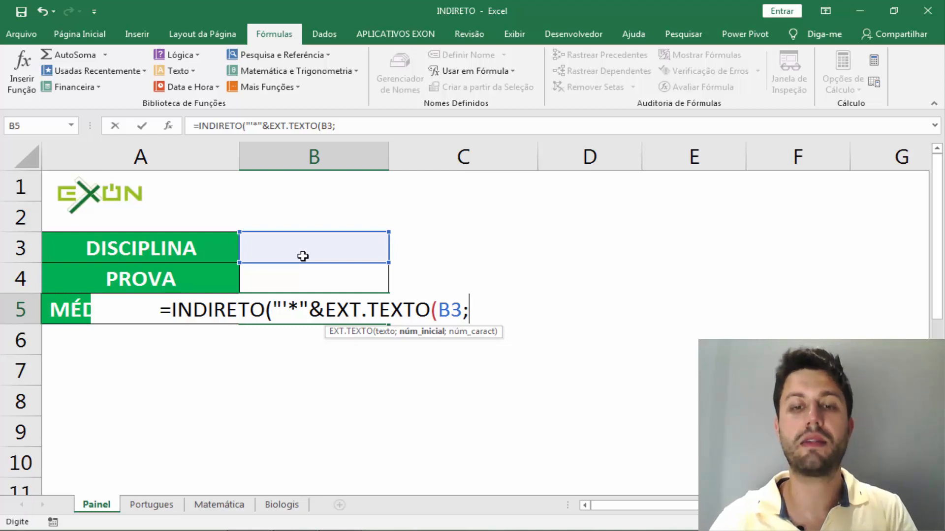
{"action": "type", "text": "1"}
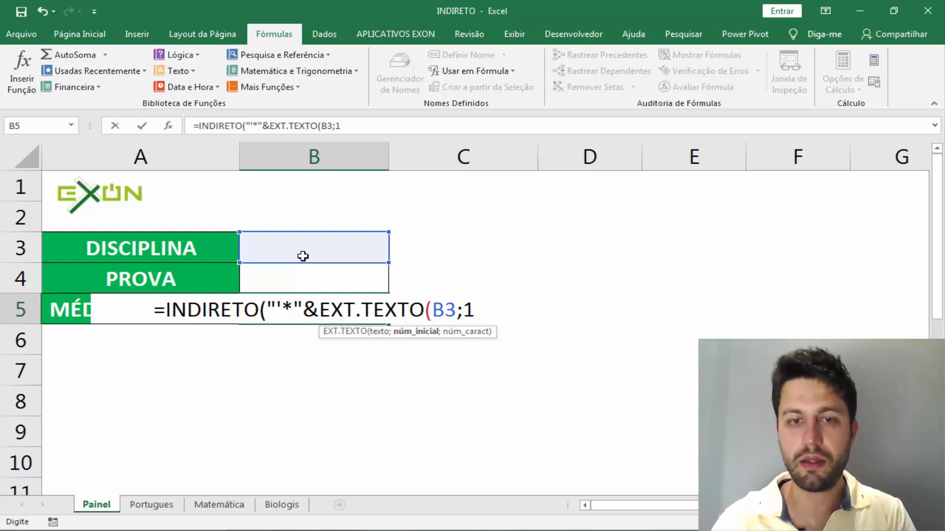
{"action": "type", "text": ";"}
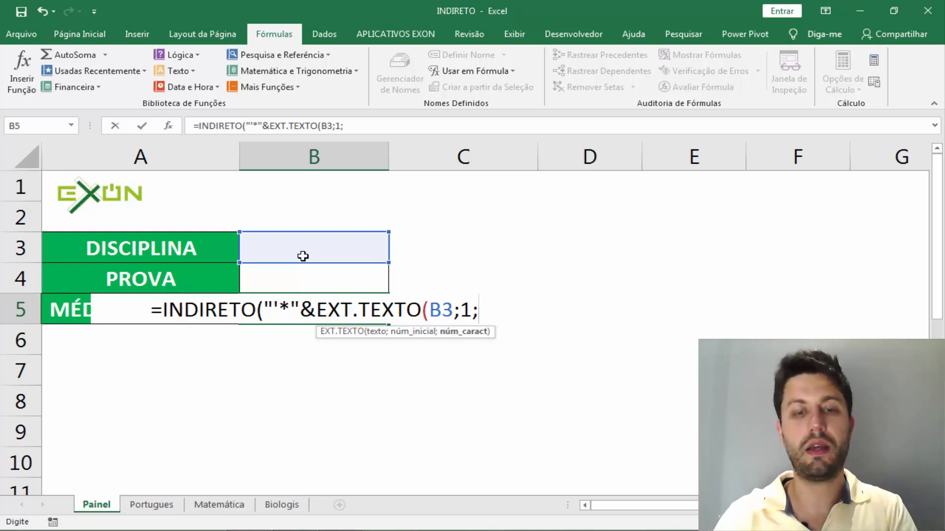
{"action": "type", "text": "3"}
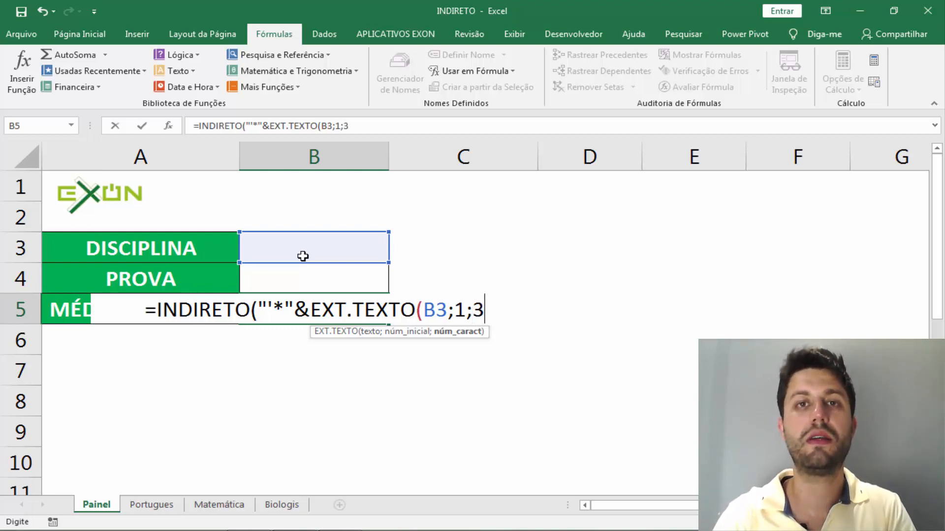
{"action": "type", "text": ")"}
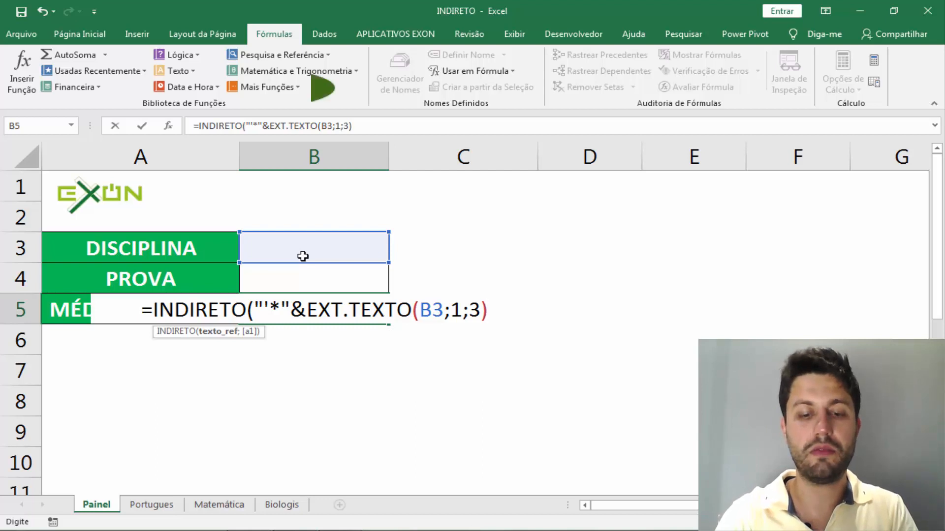
{"action": "type", "text": "&"}
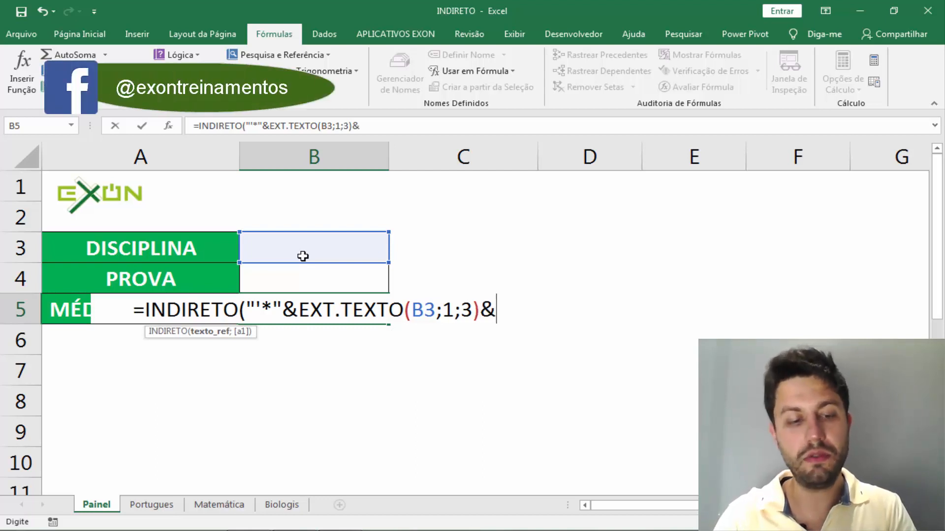
Step: Complete the B5 formula with "*'!NOTA"&B4) so the reference includes the test number, and enter it
{"action": "type", "text": "\""}
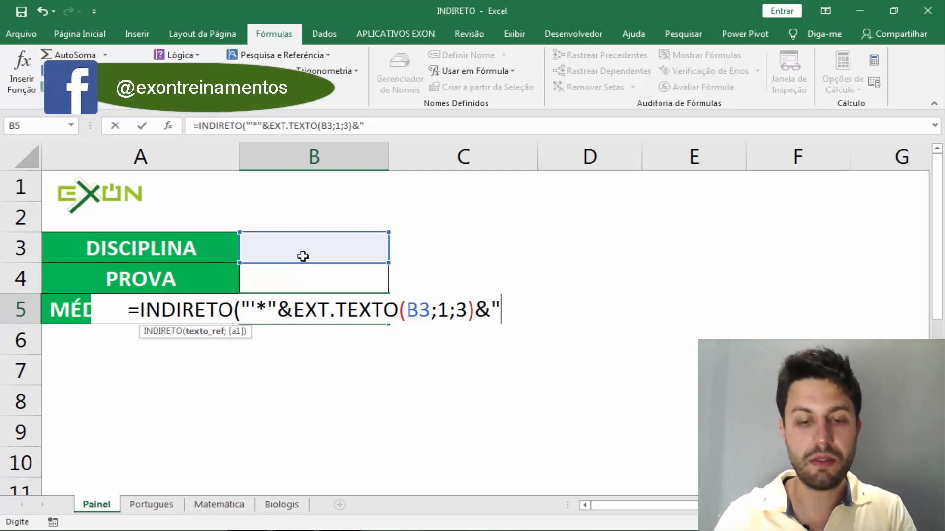
{"action": "type", "text": "*"}
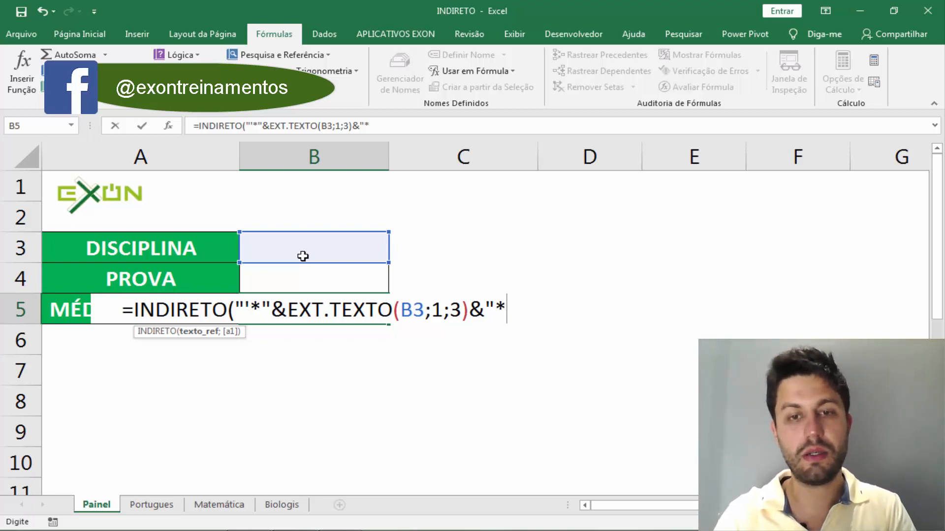
{"action": "type", "text": "'"}
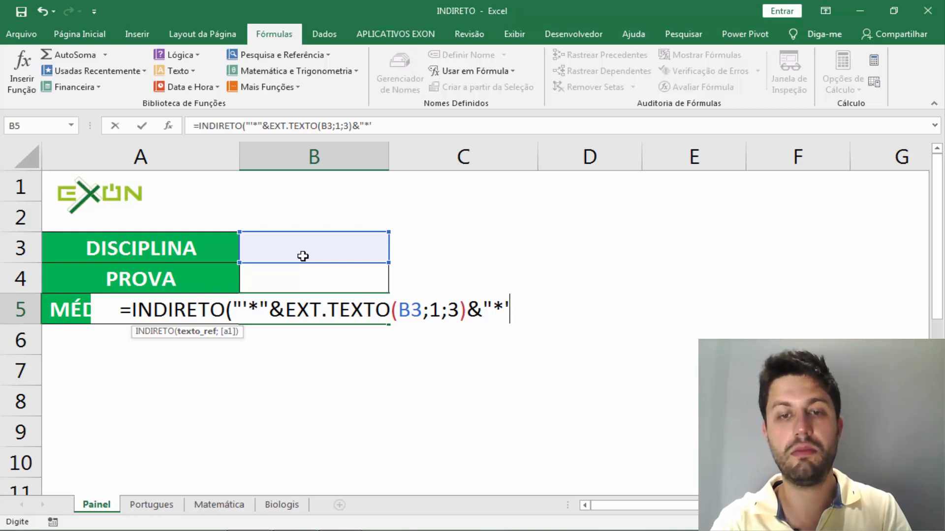
{"action": "type", "text": "!"}
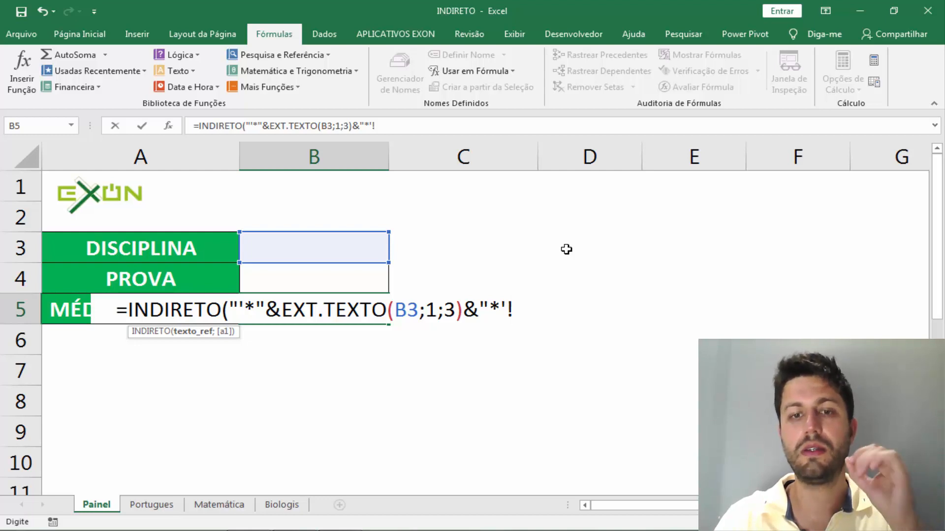
{"action": "type", "text": "N"}
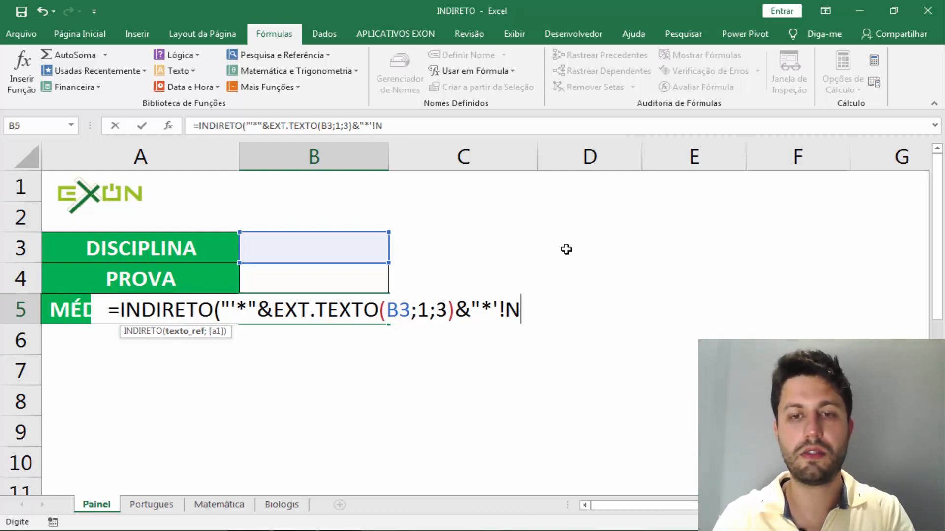
{"action": "type", "text": "OTA"}
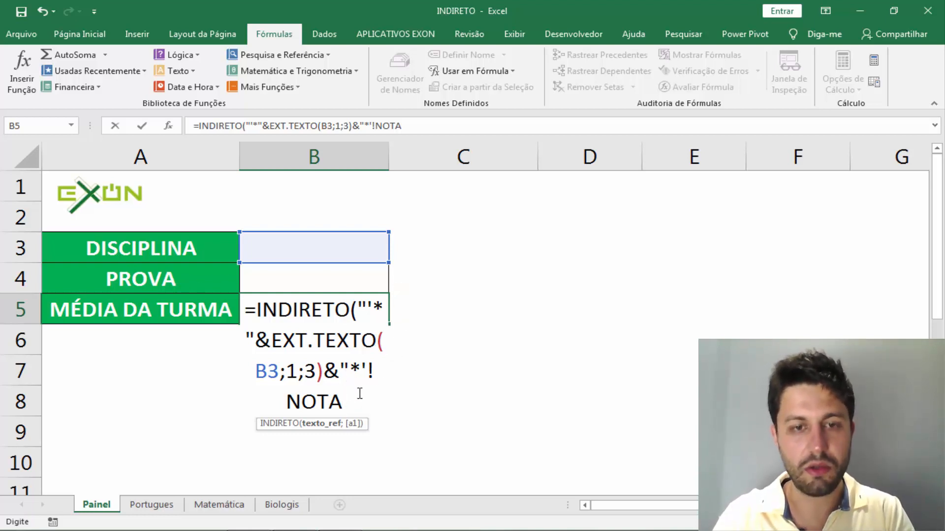
{"action": "type", "text": "\""}
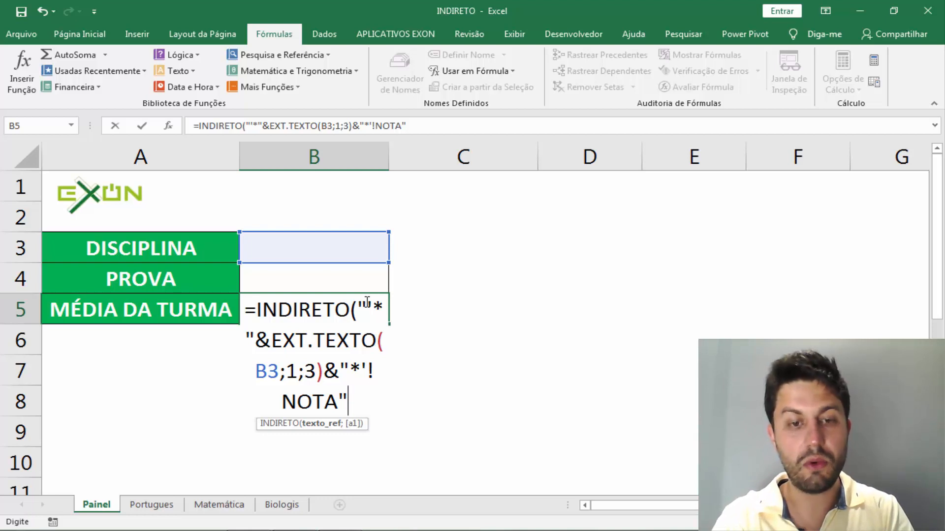
{"action": "type", "text": "&"}
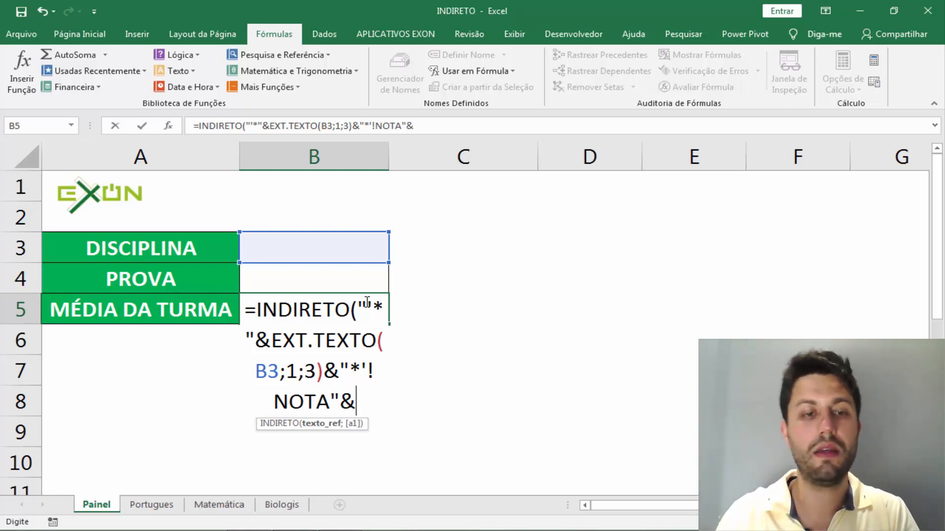
{"action": "left_click", "coordinate": [307, 279]}
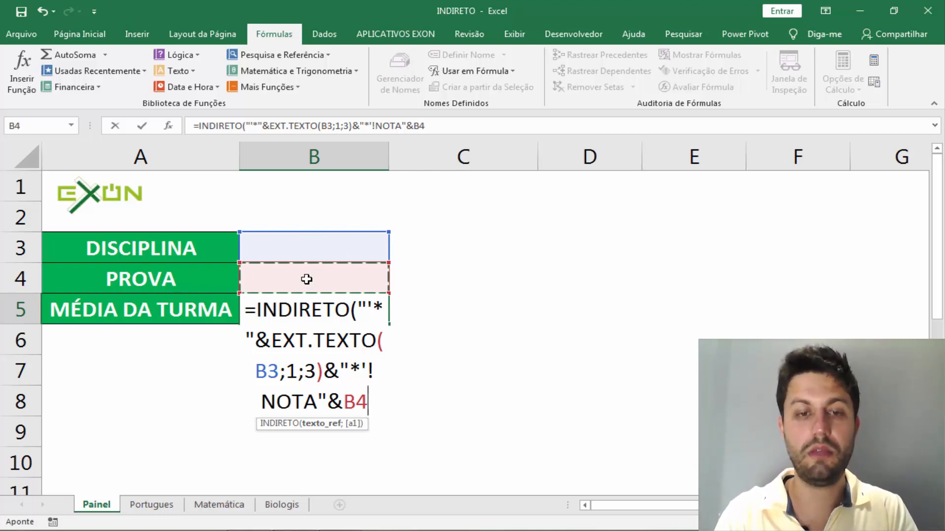
{"action": "type", "text": ")"}
{"action": "key", "text": "Return"}
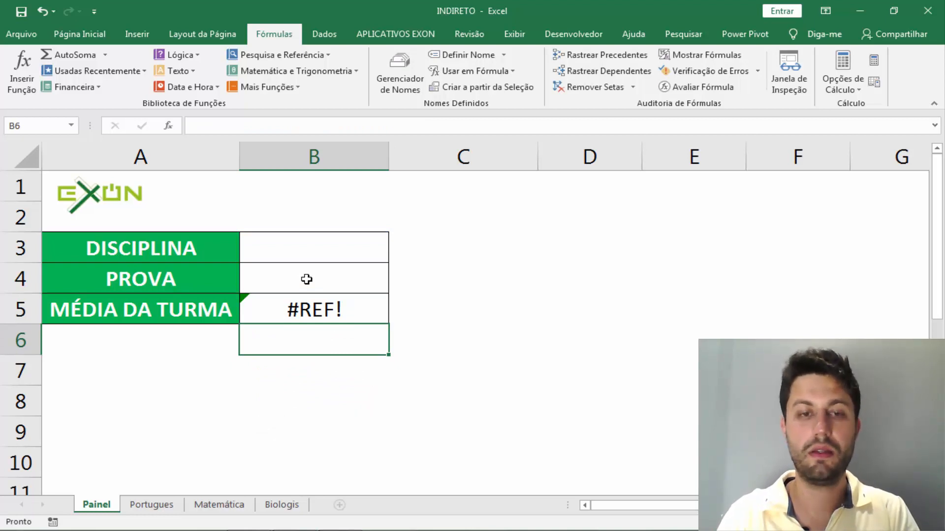
Step: Fill in the panel's test inputs with BIOLOGIA as the DISCIPLINA in B3 and 2 as the PROVA in B4
{"action": "key", "text": "Up"}
{"action": "key", "text": "Up"}
{"action": "key", "text": "Up"}
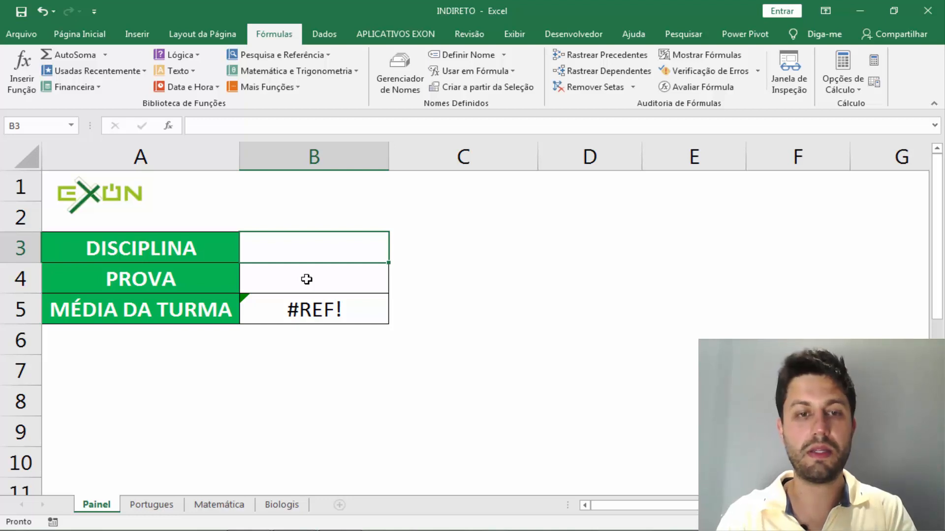
{"action": "type", "text": "BIOLOGIA"}
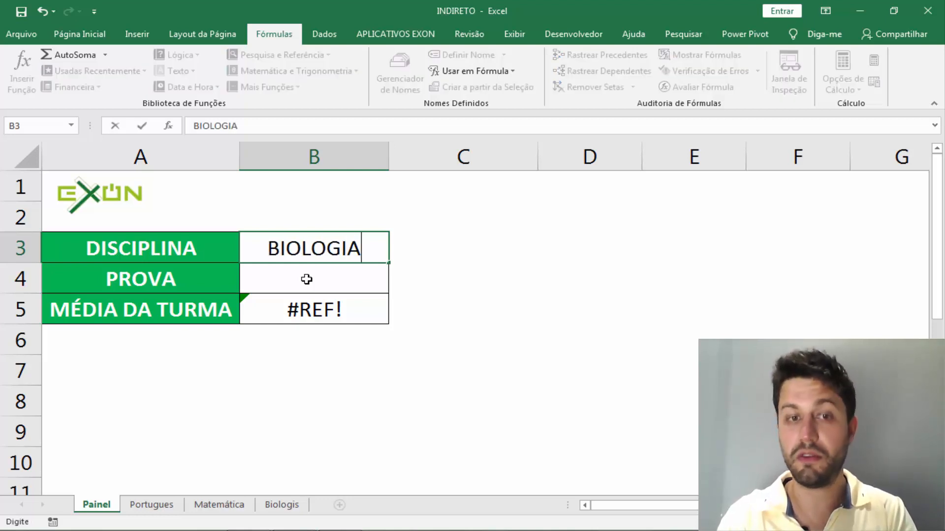
{"action": "key", "text": "Return"}
{"action": "type", "text": "2"}
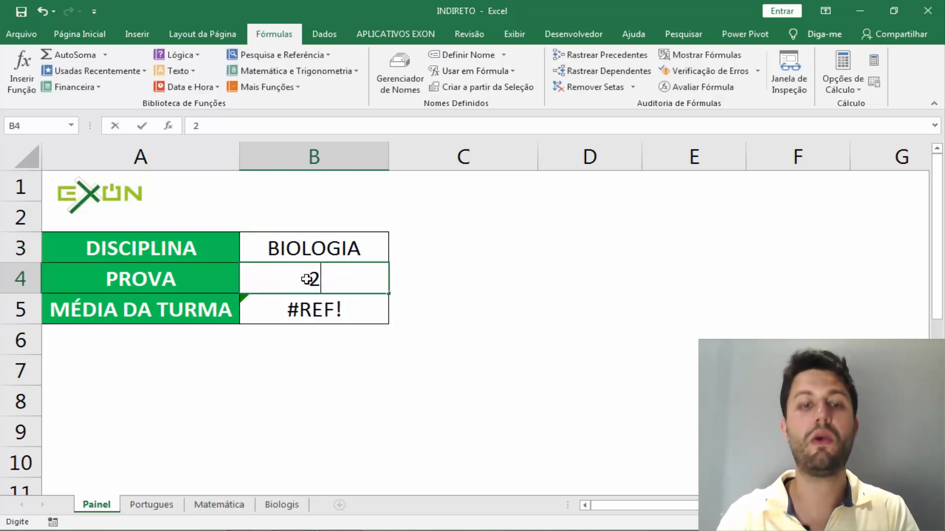
{"action": "key", "text": "Return"}
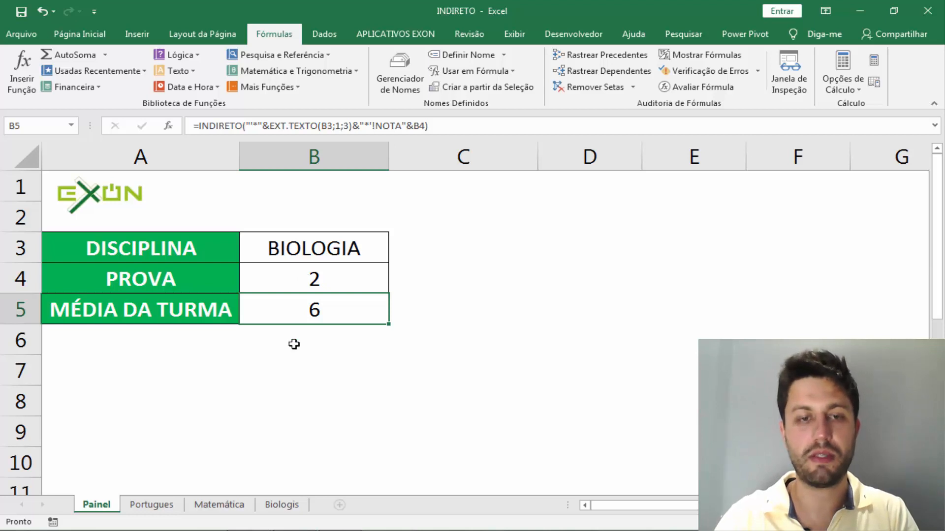
Step: On the Biologis sheet, calculate a check average of the NOTA2 grades in cell C8 with =MÉDIA(NOTA2)
{"action": "left_click", "coordinate": [280, 507]}
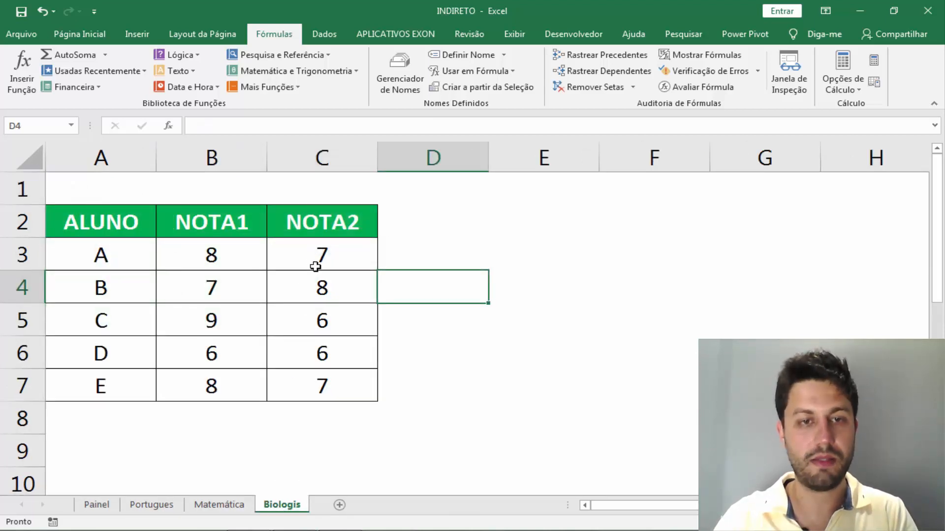
{"action": "left_click", "coordinate": [298, 414]}
{"action": "type", "text": "=MÉ"}
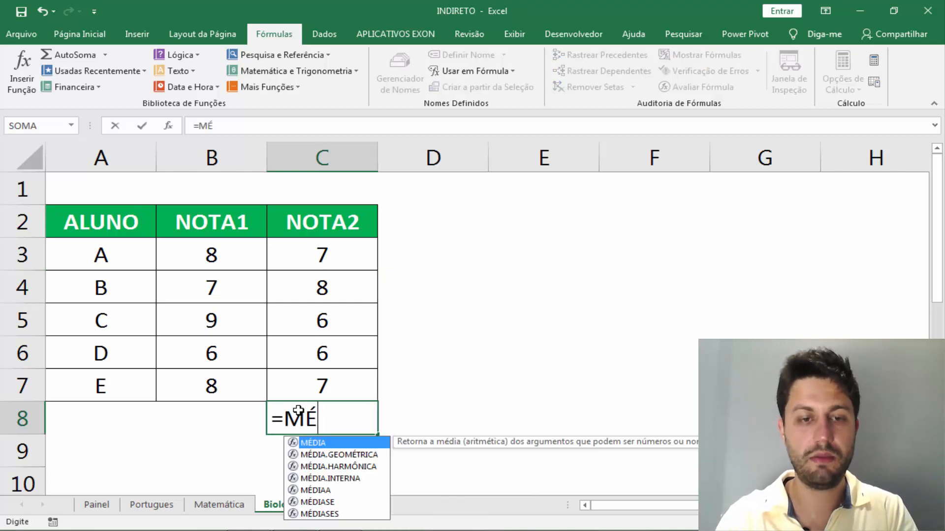
{"action": "type", "text": "DIA("}
{"action": "key", "text": "Up"}
{"action": "key", "text": "shift+Up"}
{"action": "key", "text": "shift+Up"}
{"action": "key", "text": "shift+Up"}
{"action": "key", "text": "shift+Up"}
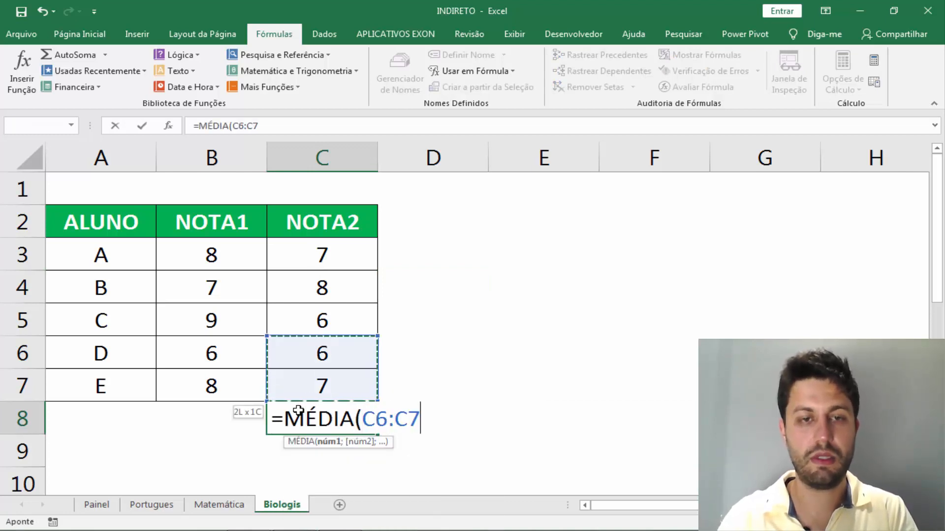
{"action": "key", "text": "shift+Up"}
{"action": "key", "text": "shift+Down"}
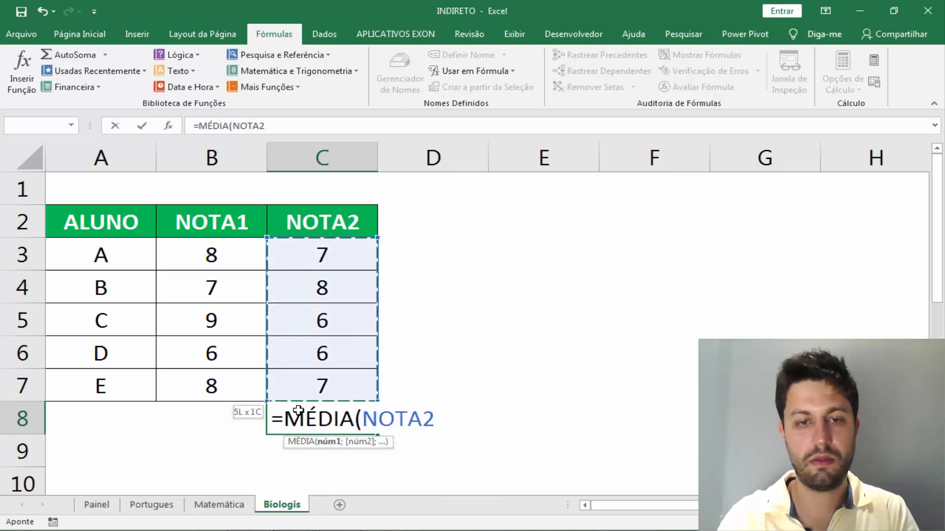
{"action": "type", "text": ")"}
{"action": "key", "text": "Return"}
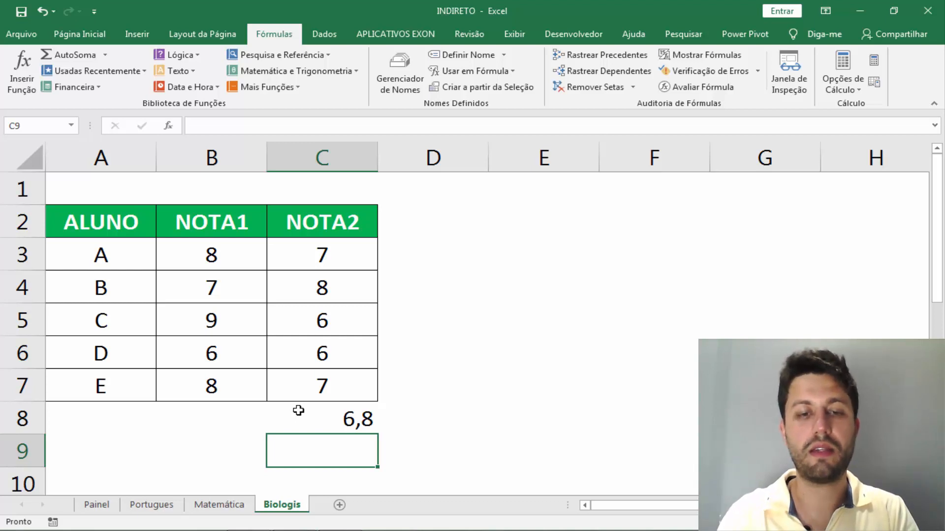
Step: On the Painel sheet, wrap the INDIRETO formula in cell B5 inside the MÉDIA function
{"action": "left_click", "coordinate": [97, 507]}
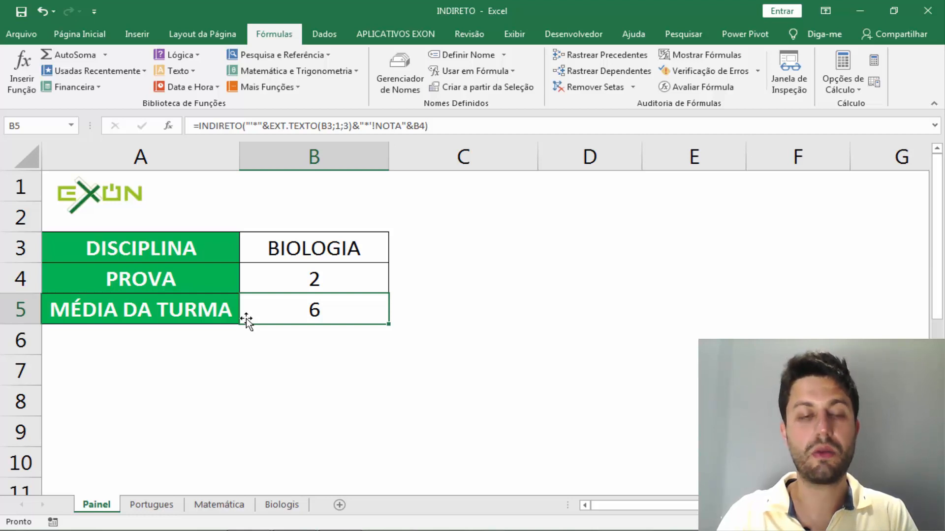
{"action": "left_click", "coordinate": [200, 127]}
{"action": "type", "text": "MÉDIA("}
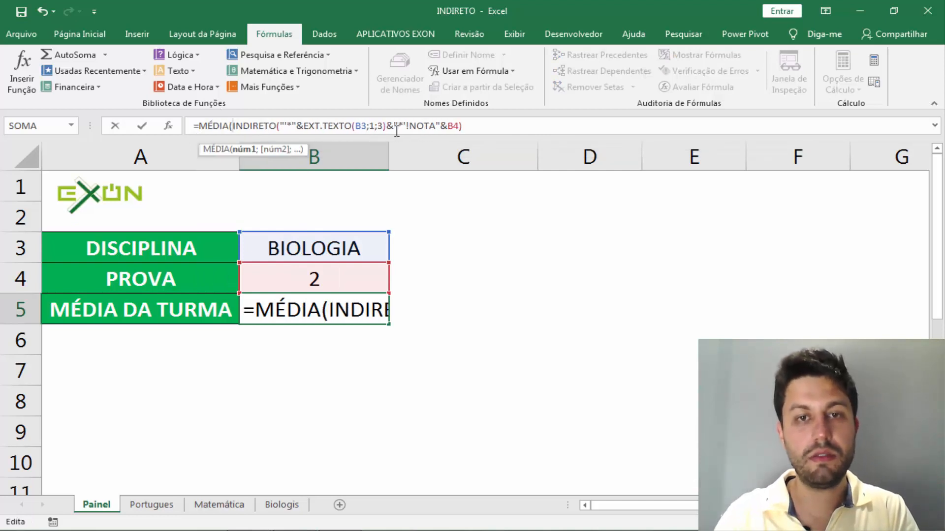
{"action": "key", "text": "End"}
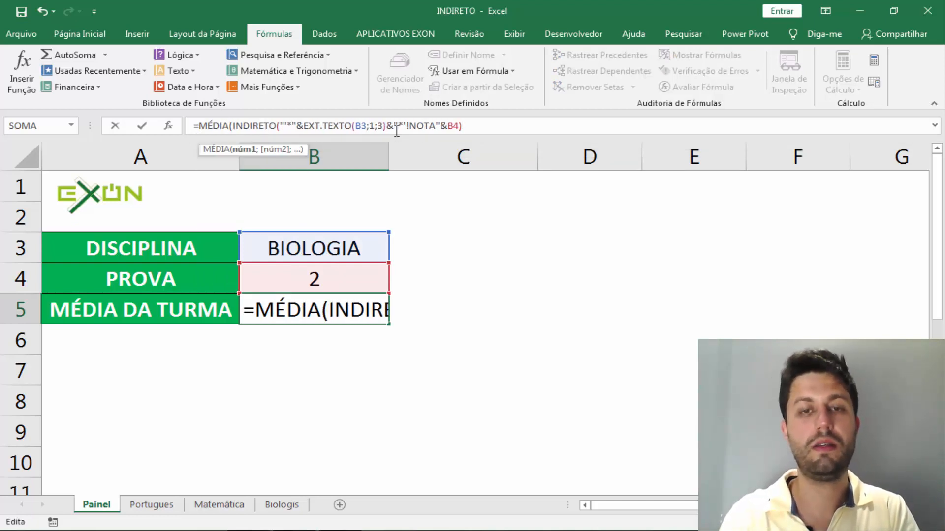
{"action": "type", "text": ")"}
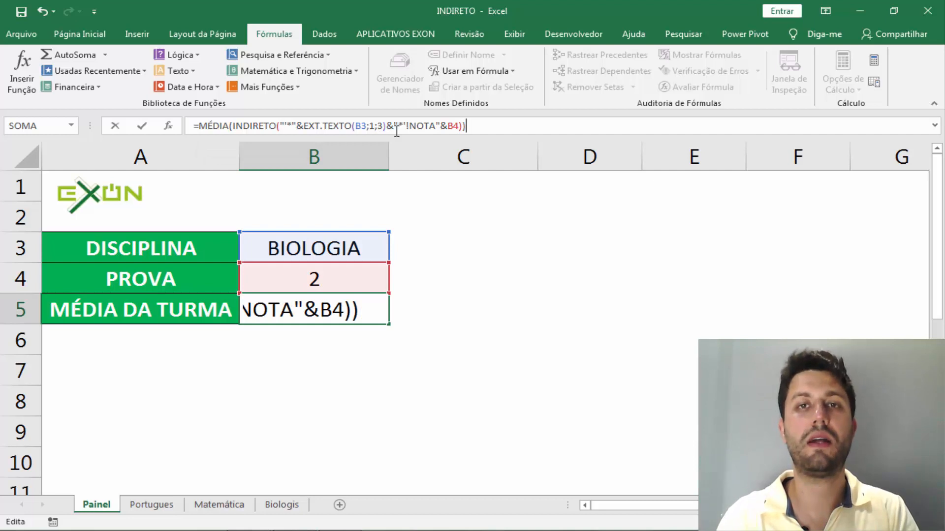
{"action": "key", "text": "Return"}
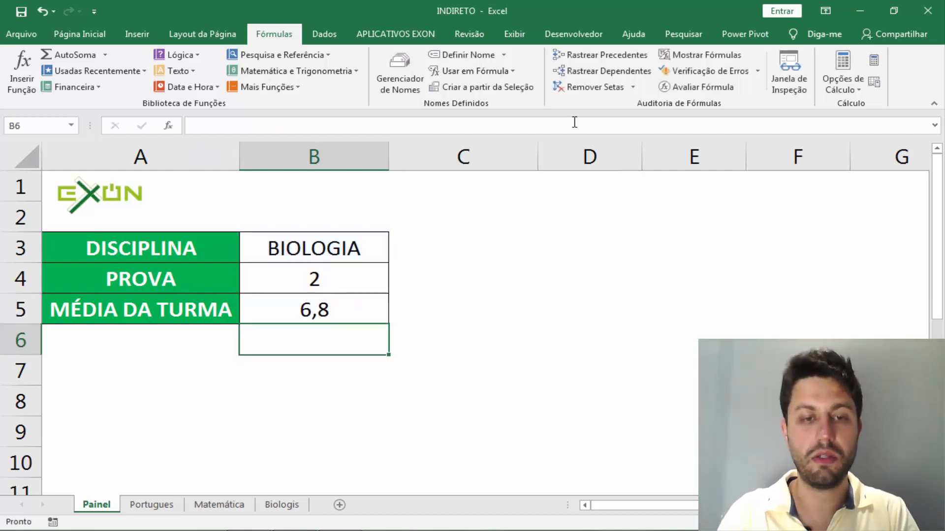
Step: On the Biologis sheet, calculate a check average of the NOTA1 grades in cell B8 with =MÉDIA(NOTA1)
{"action": "key", "text": "ctrl+Page_Down"}
{"action": "key", "text": "ctrl+Page_Down"}
{"action": "key", "text": "ctrl+Page_Down"}
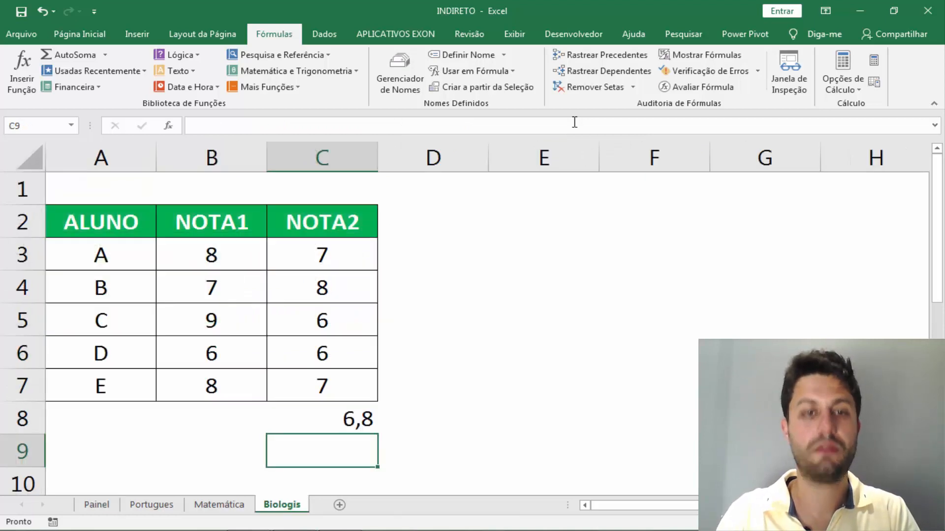
{"action": "key", "text": "Up"}
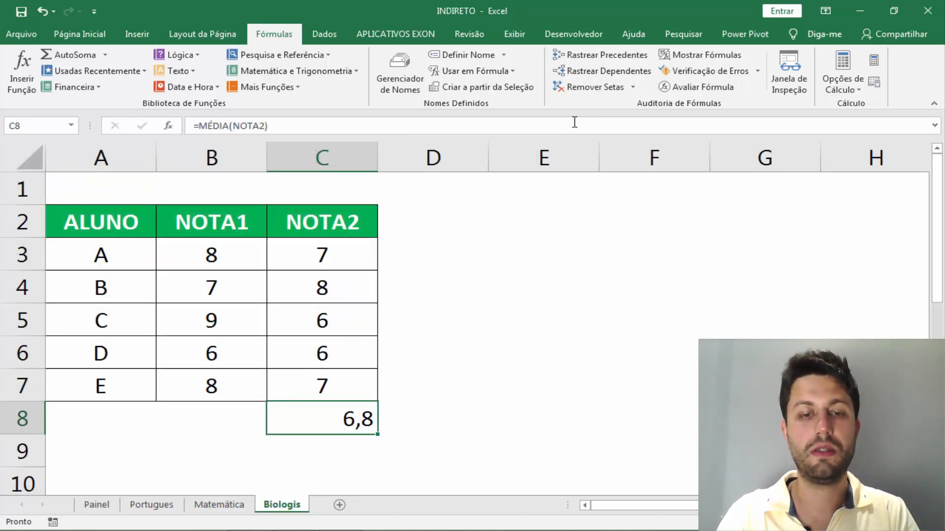
{"action": "key", "text": "Left"}
{"action": "type", "text": "=MÉDIA("}
{"action": "key", "text": "Up"}
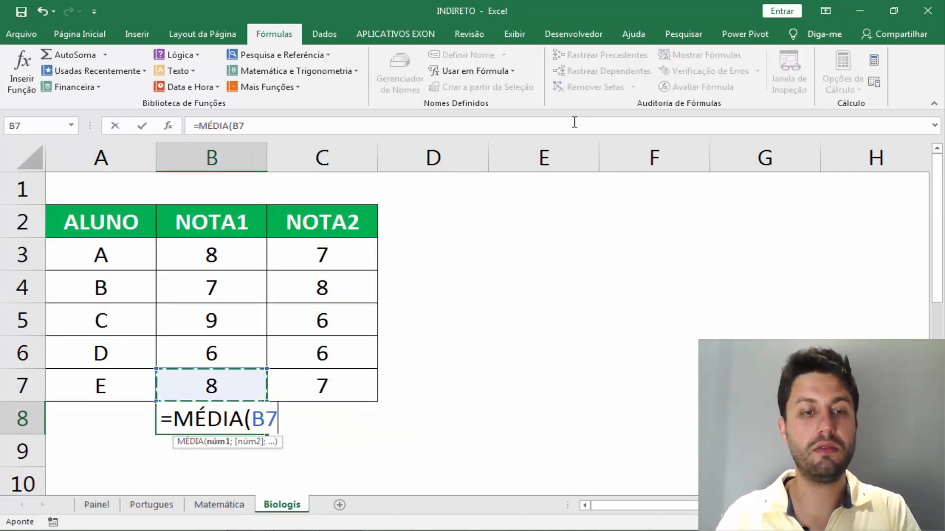
{"action": "key", "text": "shift+Up"}
{"action": "key", "text": "shift+Up"}
{"action": "key", "text": "shift+Up"}
{"action": "key", "text": "shift+Up"}
{"action": "type", "text": ")"}
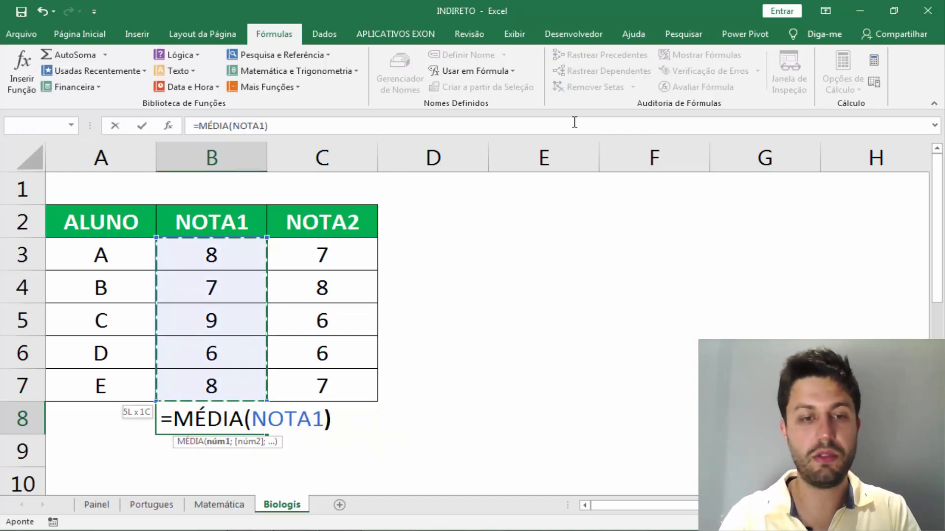
{"action": "key", "text": "Return"}
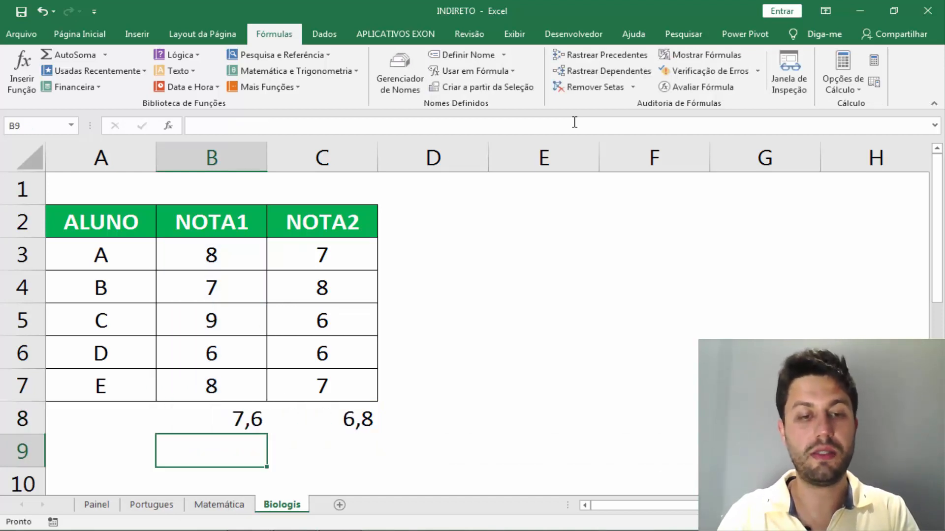
Step: Examine the NOTA1 reference in the B8 formula and the named range B3:B7 it points to
{"action": "key", "text": "Up"}
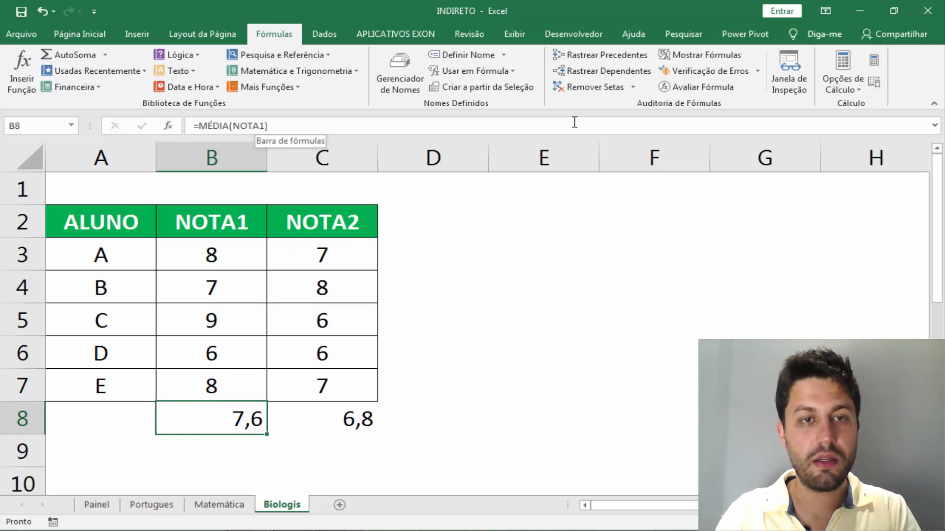
{"action": "left_click", "coordinate": [574, 122]}
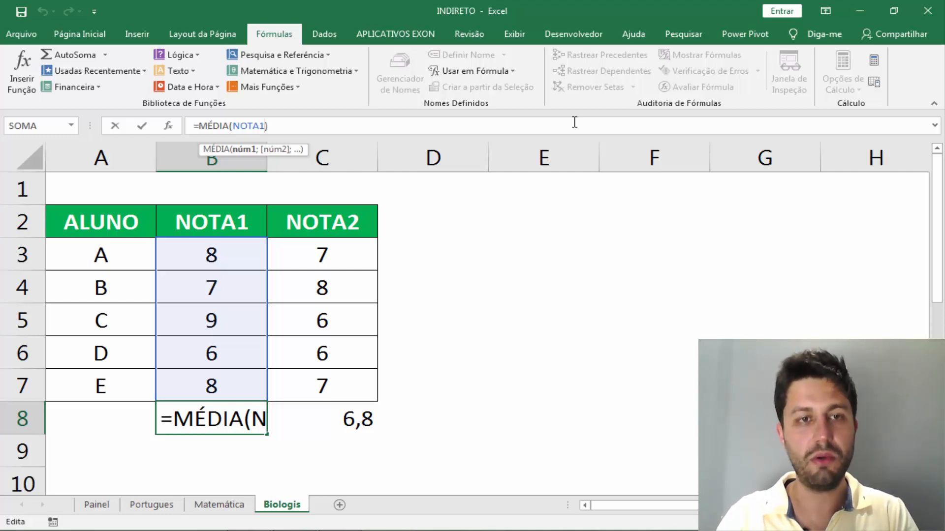
{"action": "key", "text": "ctrl+Return"}
{"action": "key", "text": "ctrl+Up"}
{"action": "key", "text": "Down"}
{"action": "key", "text": "shift+Down"}
{"action": "key", "text": "shift+Down"}
{"action": "key", "text": "shift+Down"}
{"action": "key", "text": "shift+Down"}
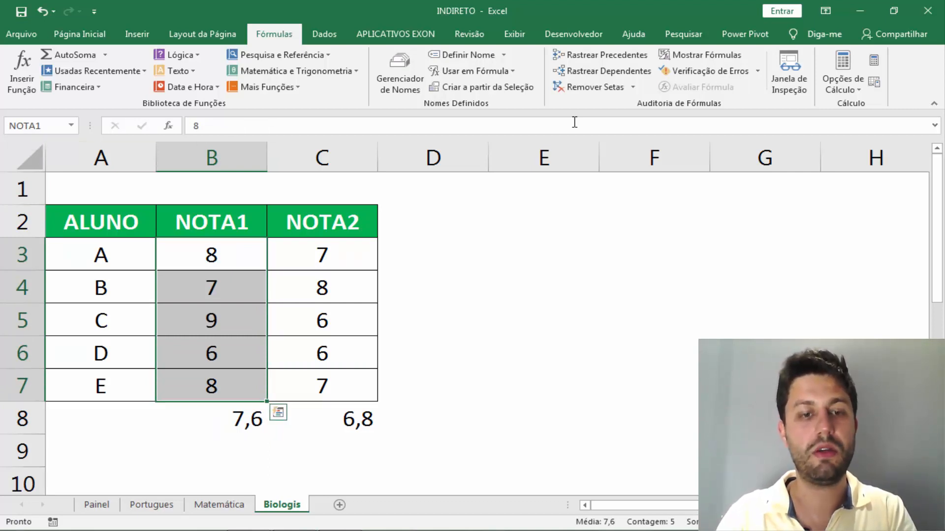
{"action": "key", "text": "ctrl+Down"}
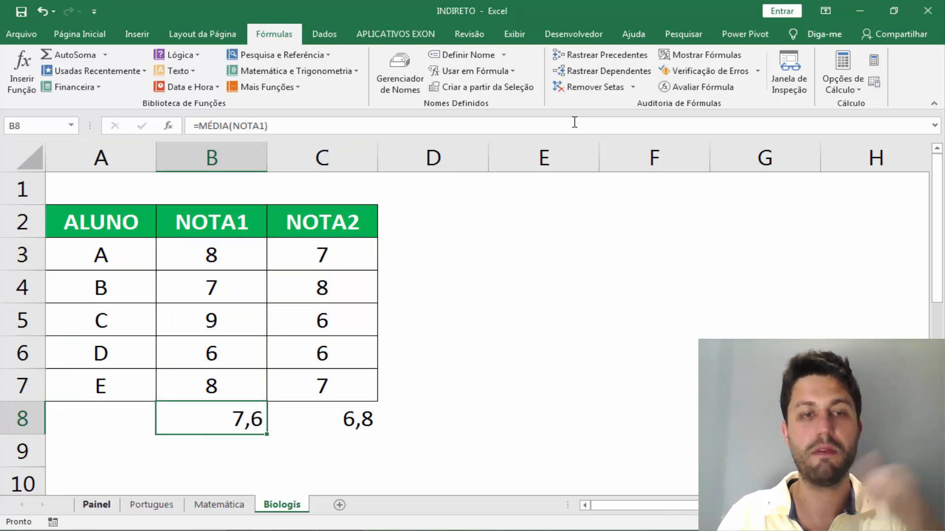
Step: On the Painel sheet, set the PROVA in cell B4 to 1
{"action": "key", "text": "ctrl+Page_Up"}
{"action": "key", "text": "ctrl+Page_Up"}
{"action": "key", "text": "ctrl+Page_Up"}
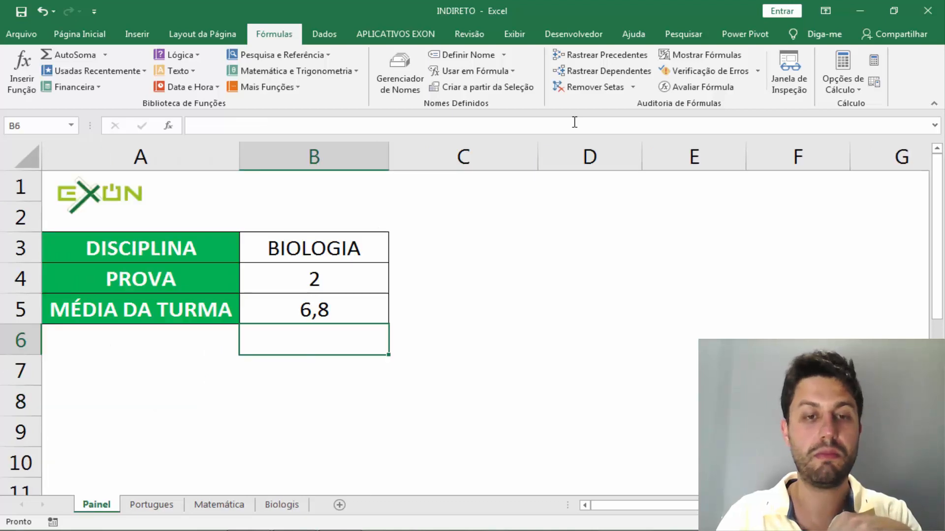
{"action": "key", "text": "Up"}
{"action": "key", "text": "Up"}
{"action": "type", "text": "1"}
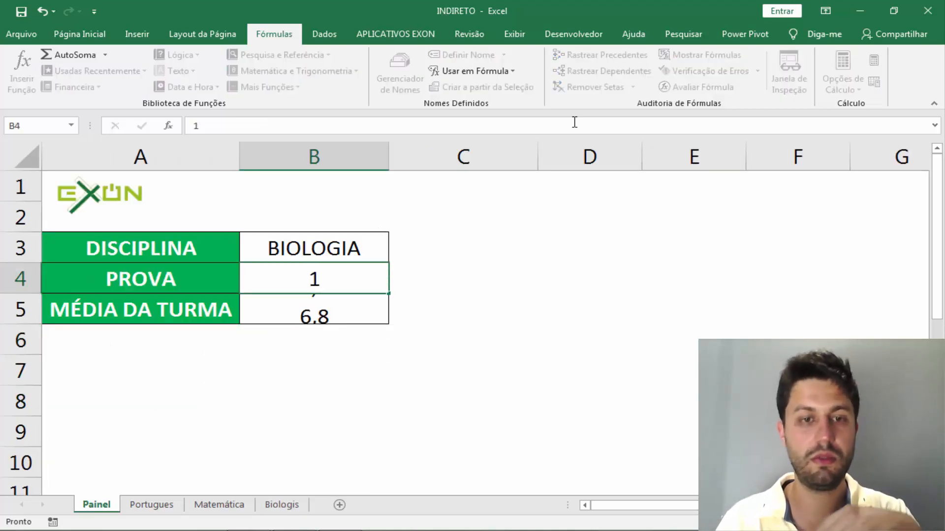
{"action": "key", "text": "Return"}
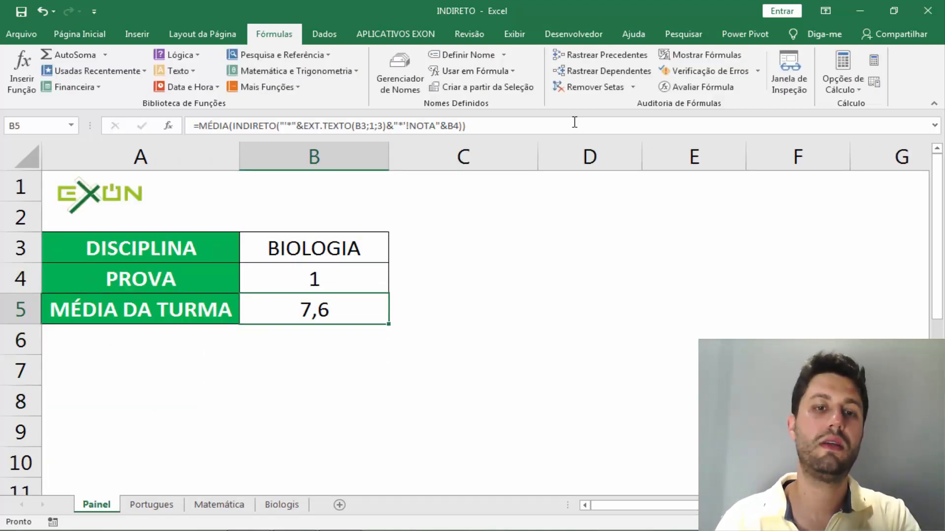
Step: Test the panel with PORTUGUÊS as the DISCIPLINA in B3 and 2 as the PROVA in B4
{"action": "key", "text": "Up"}
{"action": "key", "text": "Up"}
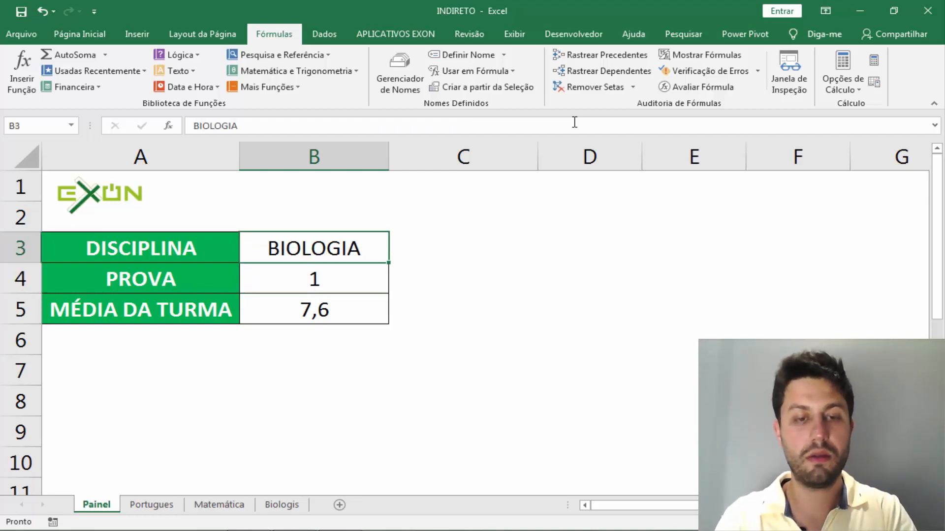
{"action": "type", "text": "PORTUGU"}
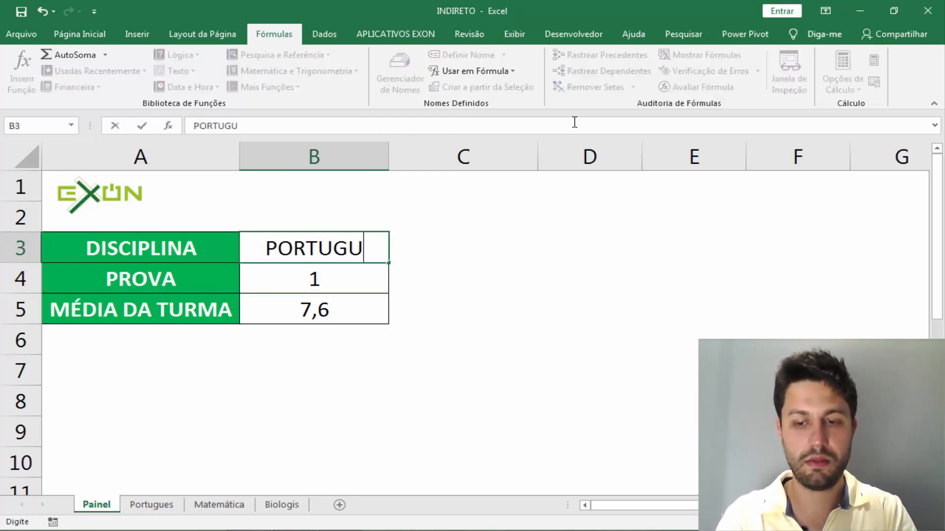
{"action": "type", "text": "ÊS"}
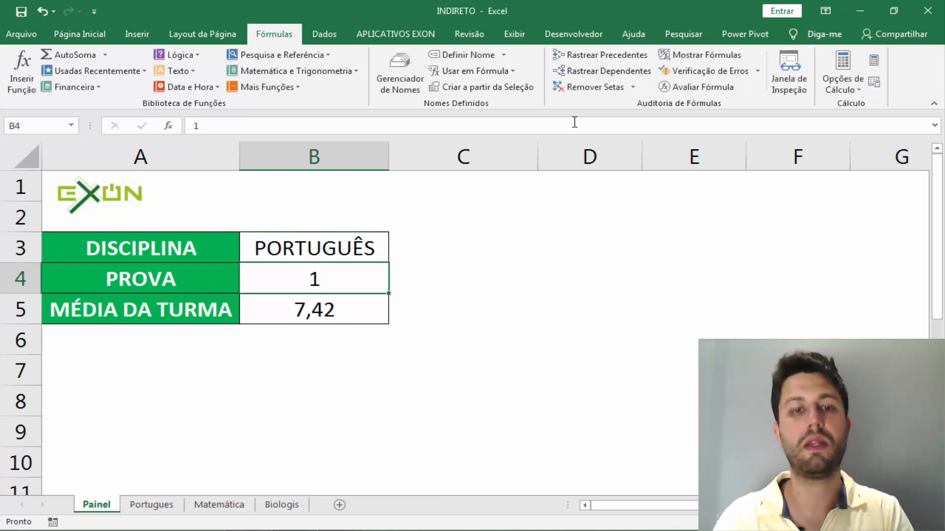
{"action": "type", "text": "2"}
{"action": "key", "text": "Return"}
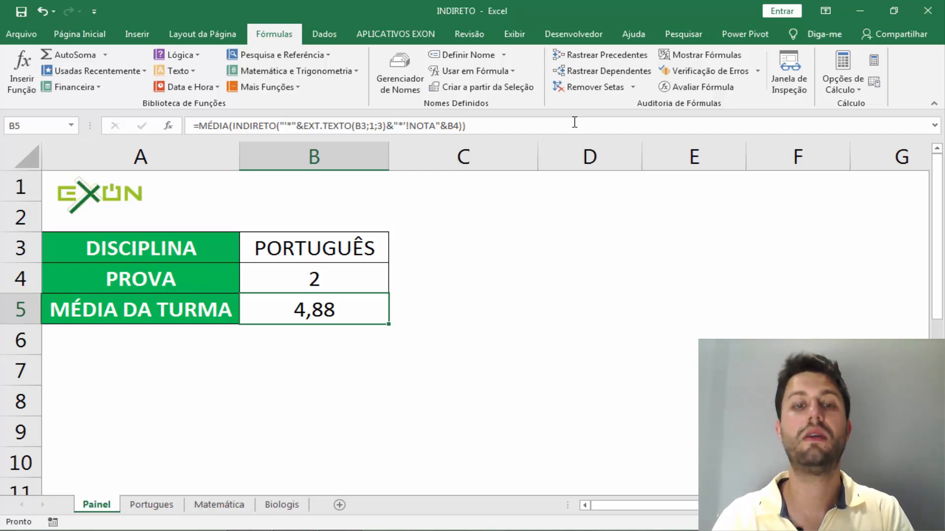
Step: Test the panel with the misspelled subject MATEMATIDF as the DISCIPLINA in B3
{"action": "key", "text": "Up"}
{"action": "key", "text": "Up"}
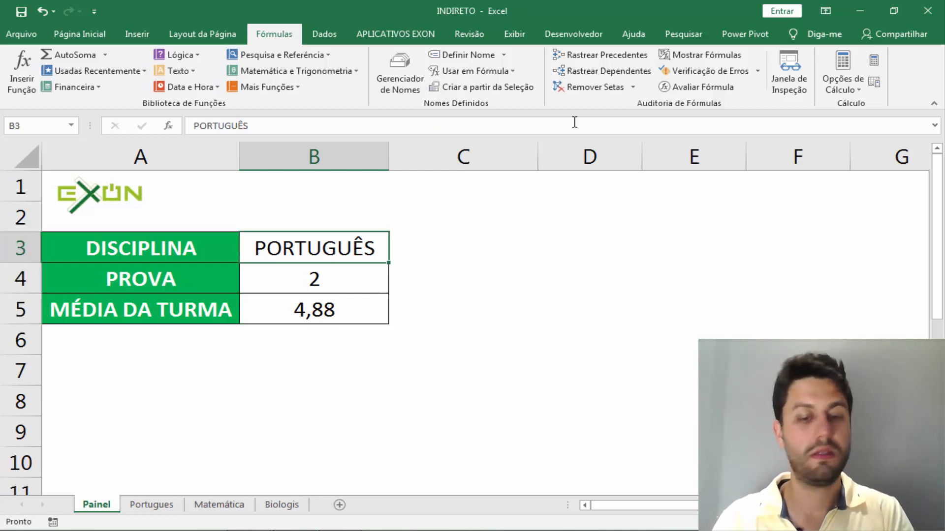
{"action": "type", "text": "MATE"}
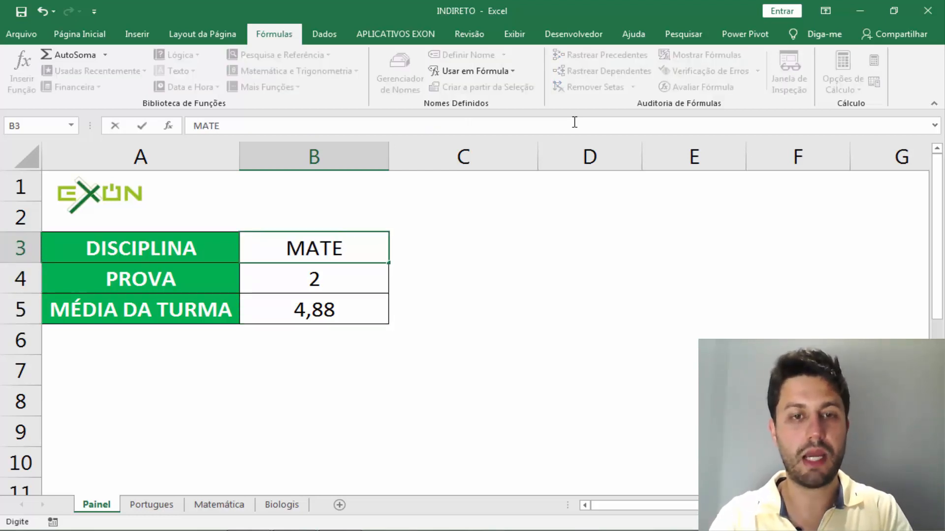
{"action": "type", "text": "MAT"}
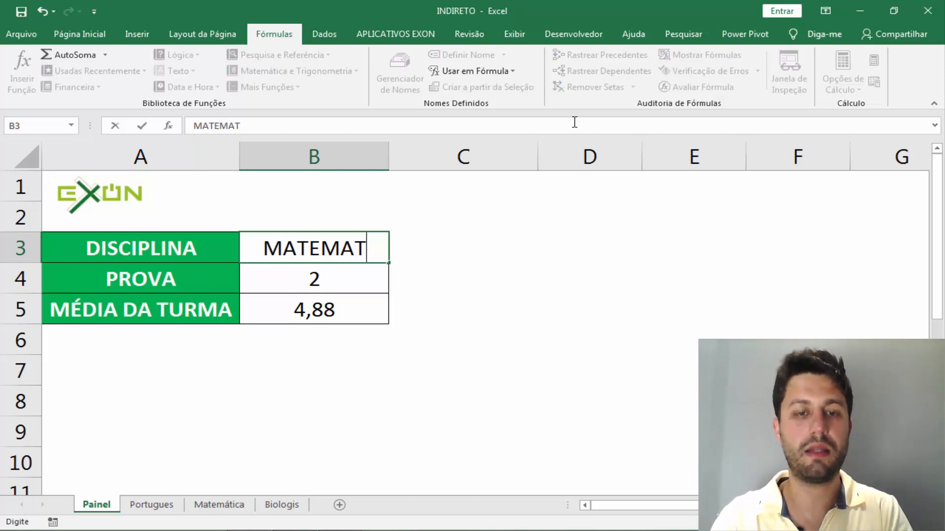
{"action": "type", "text": "IDF"}
{"action": "key", "text": "Return"}
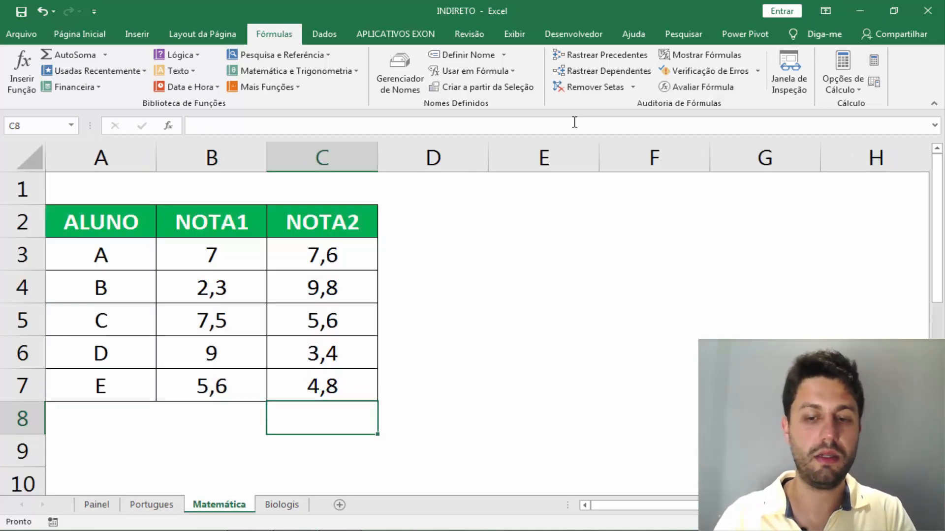
Step: On the Matemática sheet, calculate a check average of the NOTA2 grades C3:C7 in cell C8 with MÉDIA
{"action": "type", "text": "=MÉDIA"}
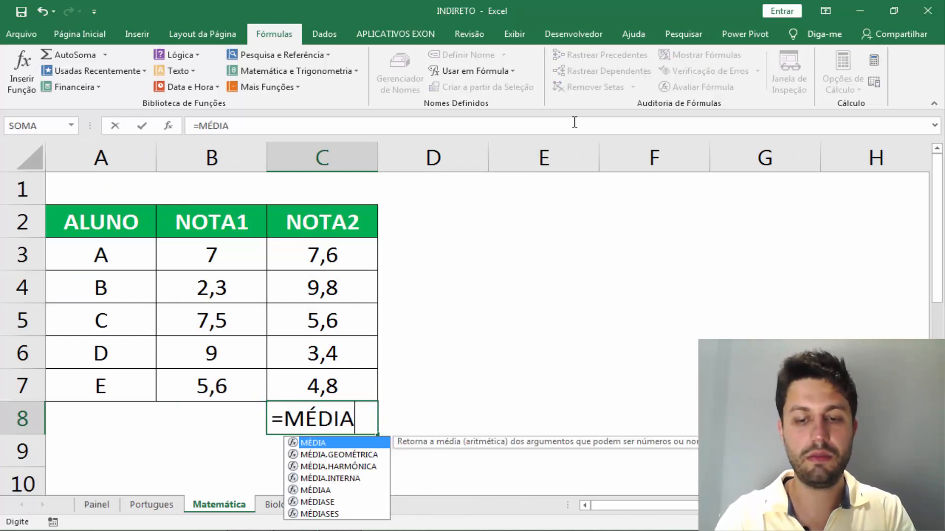
{"action": "type", "text": "("}
{"action": "key", "text": "Up"}
{"action": "key", "text": "shift+Up"}
{"action": "key", "text": "shift+Up"}
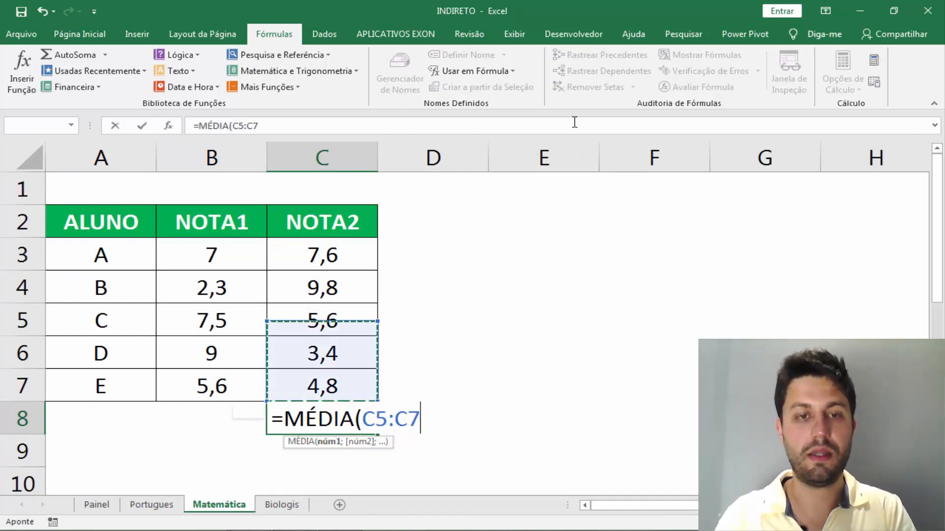
{"action": "key", "text": "shift+Up"}
{"action": "key", "text": "shift+Up"}
{"action": "type", "text": ")"}
{"action": "key", "text": "Return"}
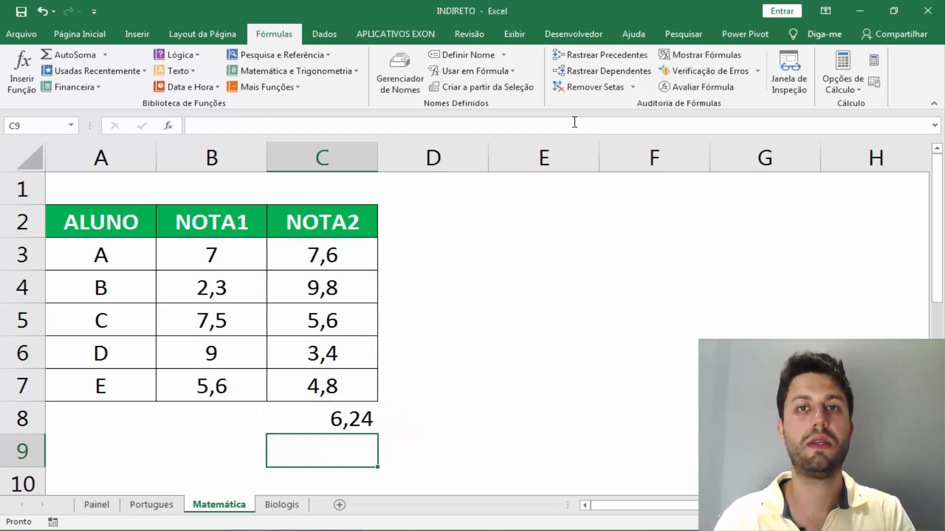
Step: On the Painel sheet, test the DISCIPLINA cell B3 with PRO, which matches no subject sheet
{"action": "key", "text": "ctrl+Page_Up"}
{"action": "key", "text": "ctrl+Page_Up"}
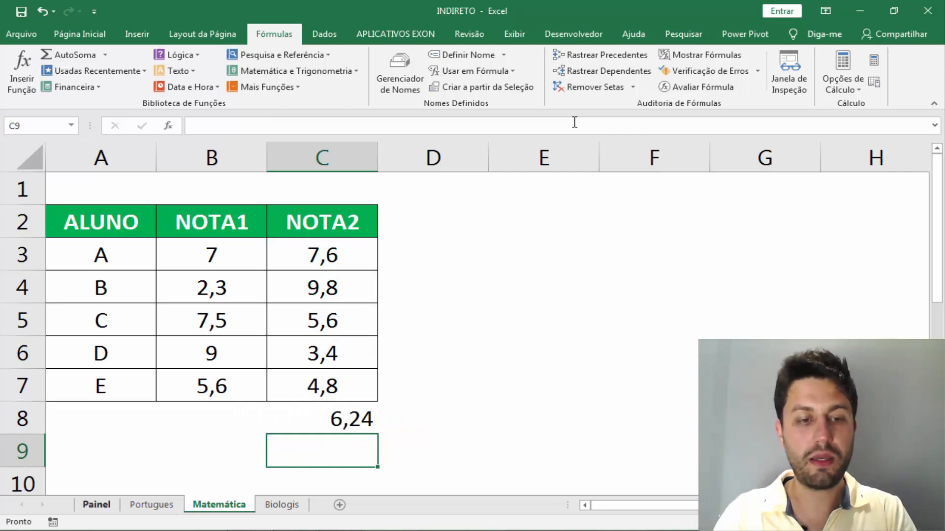
{"action": "key", "text": "Up"}
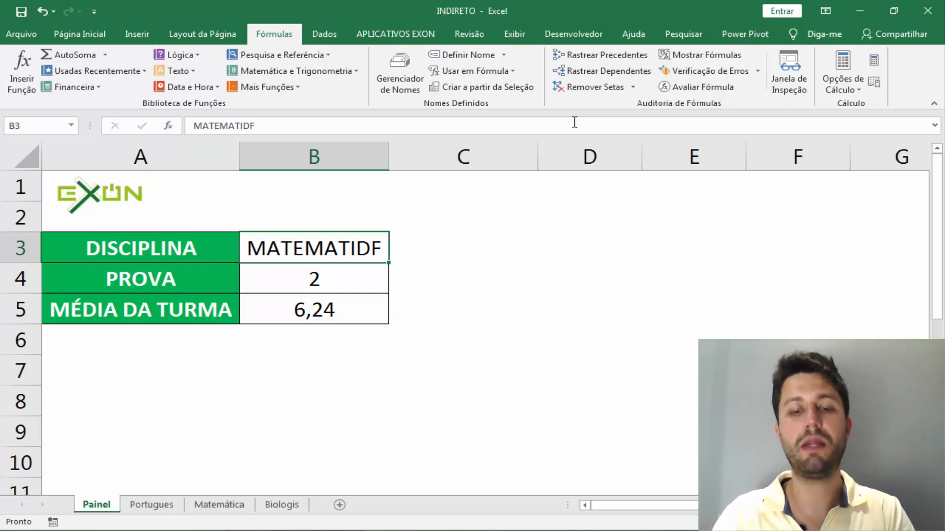
{"action": "type", "text": "PO"}
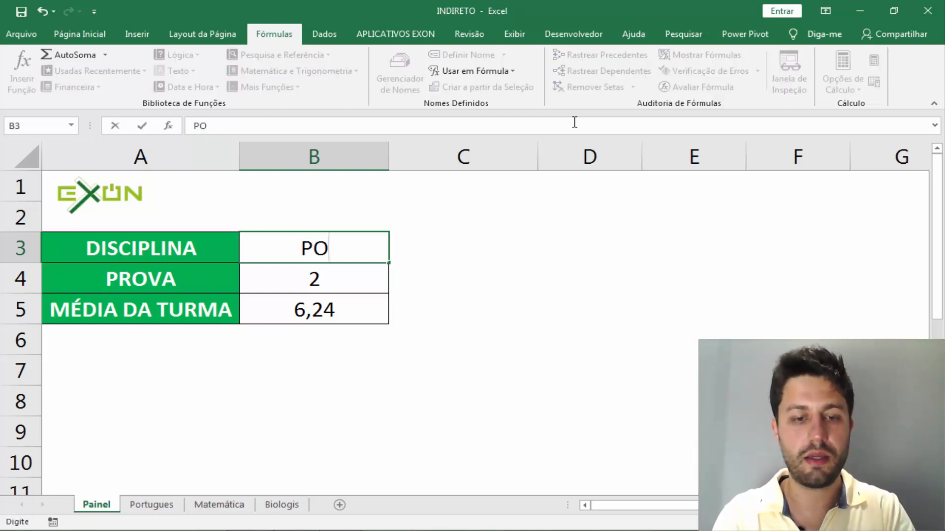
{"action": "key", "text": "BackSpace"}
{"action": "type", "text": "RO"}
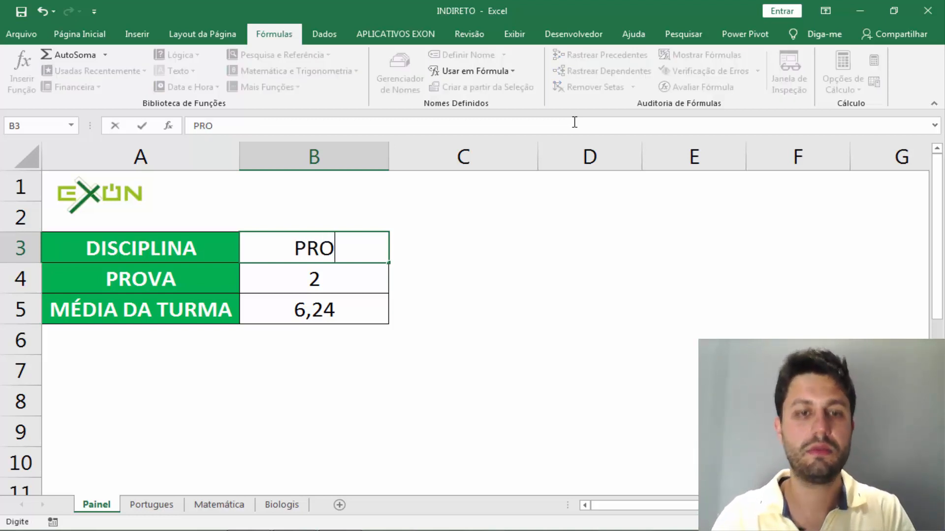
{"action": "key", "text": "Return"}
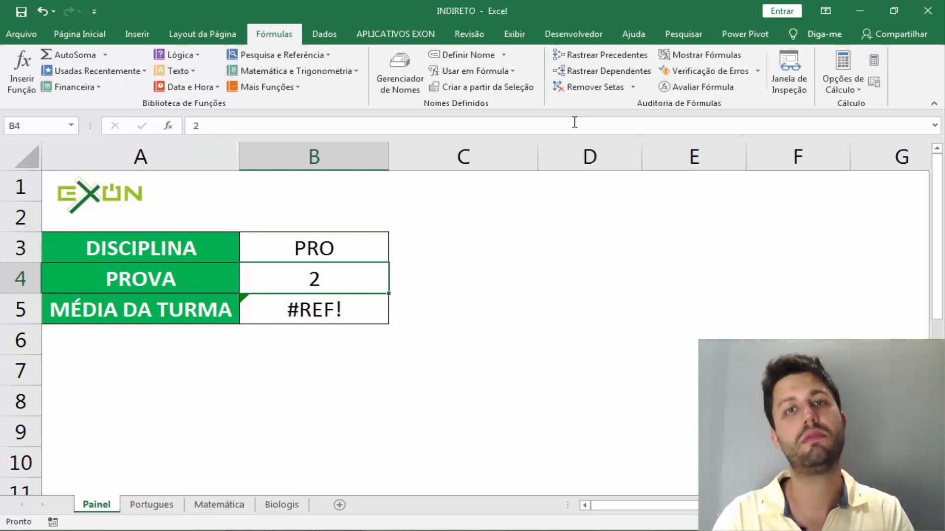
Step: Clear the DISCIPLINA cell B3 and set its data validation to allow a list (Lista)
{"action": "key", "text": "Up"}
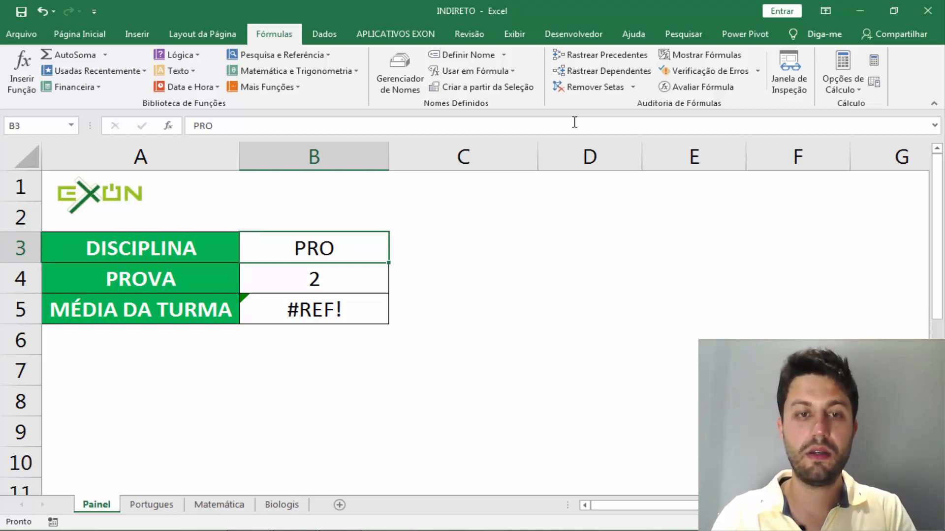
{"action": "key", "text": "Delete"}
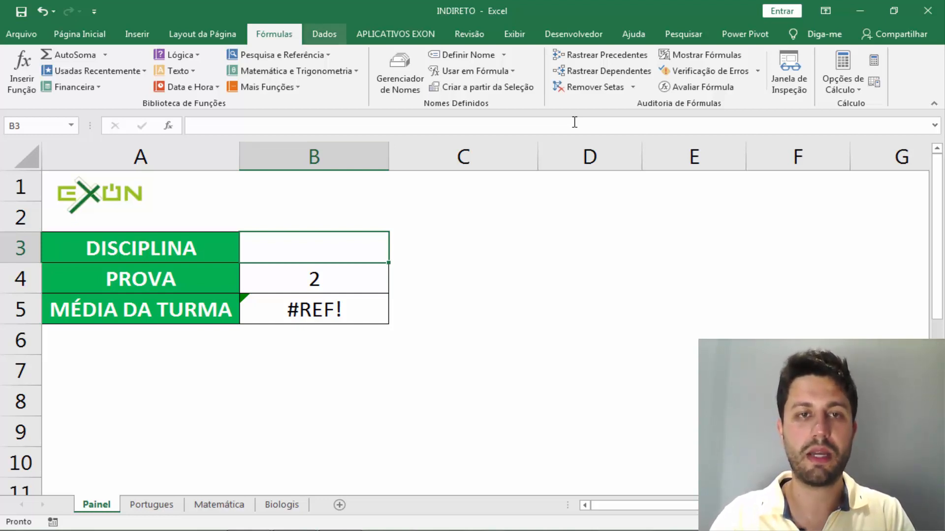
{"action": "left_click", "coordinate": [324, 34]}
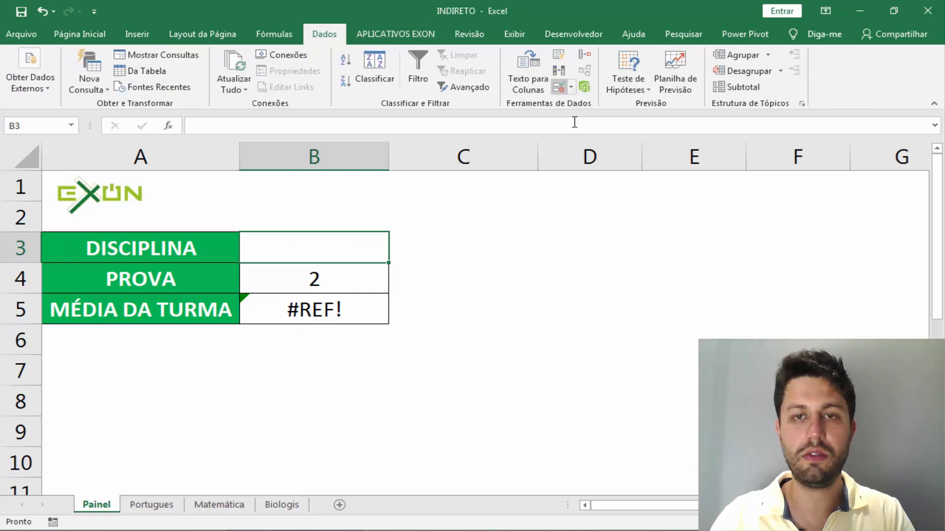
{"action": "left_click", "coordinate": [570, 87]}
{"action": "left_click", "coordinate": [581, 105]}
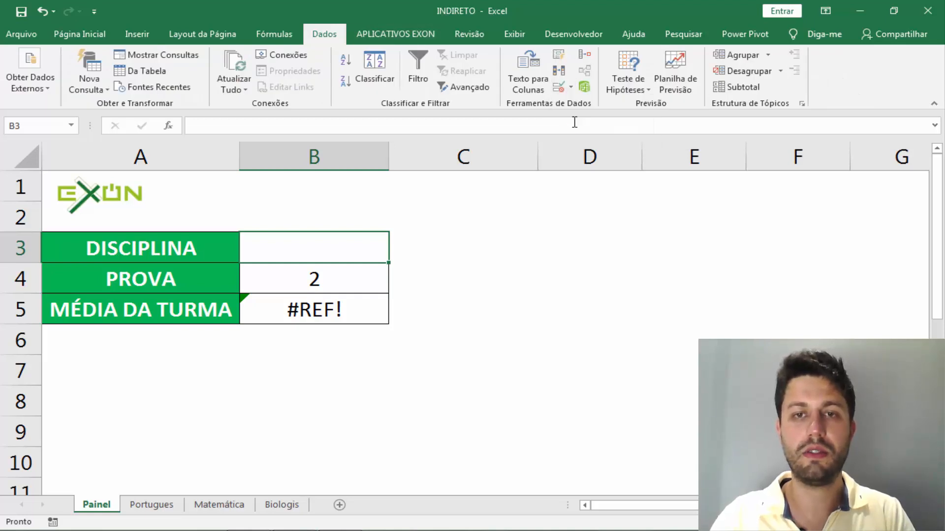
{"action": "left_click", "coordinate": [541, 150]}
{"action": "key", "text": "Down"}
{"action": "key", "text": "Down"}
{"action": "key", "text": "Down"}
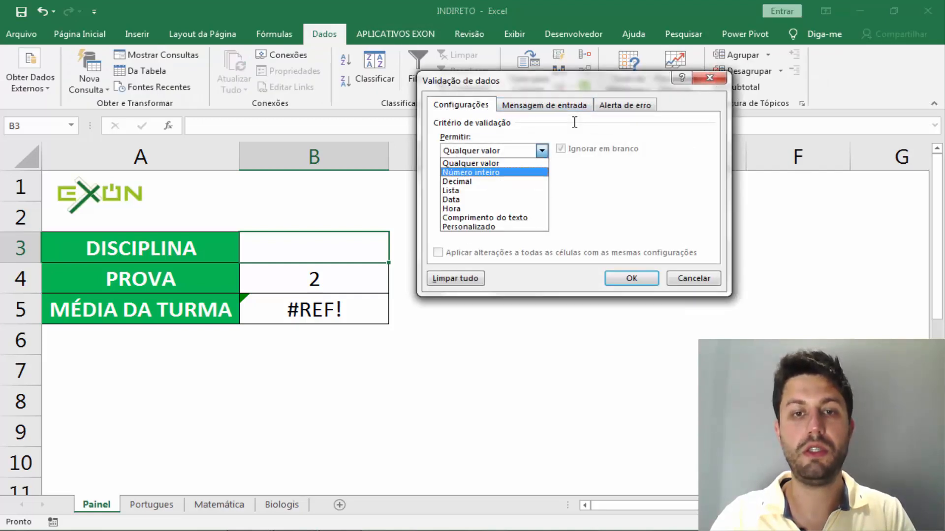
{"action": "key", "text": "Return"}
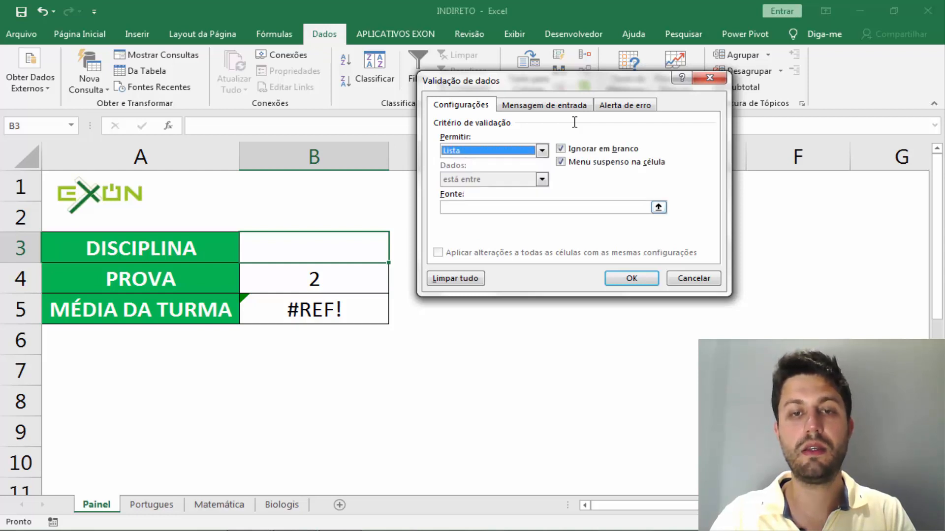
Step: Enter PORTUGUÊS;MATEMÁTICA;BIOLOGIA as the list source and apply the validation rule to B3
{"action": "left_click", "coordinate": [545, 207]}
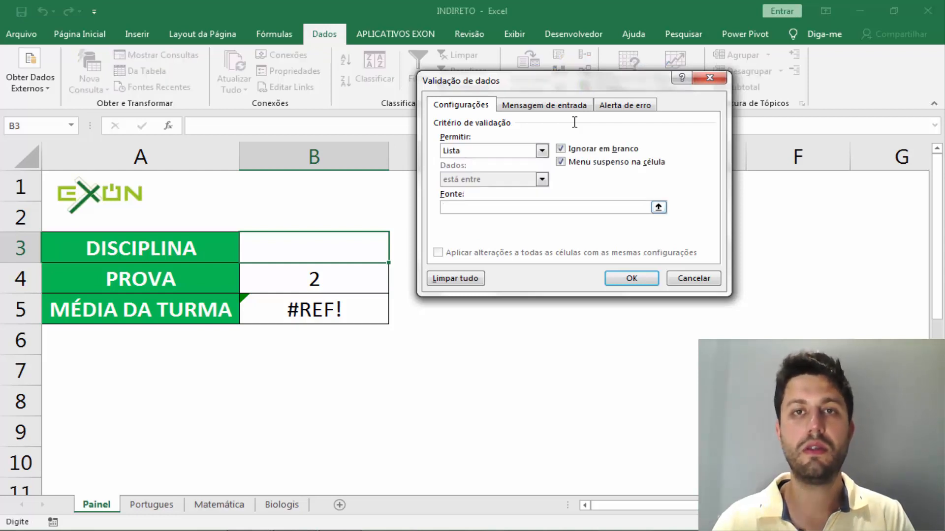
{"action": "type", "text": "PO"}
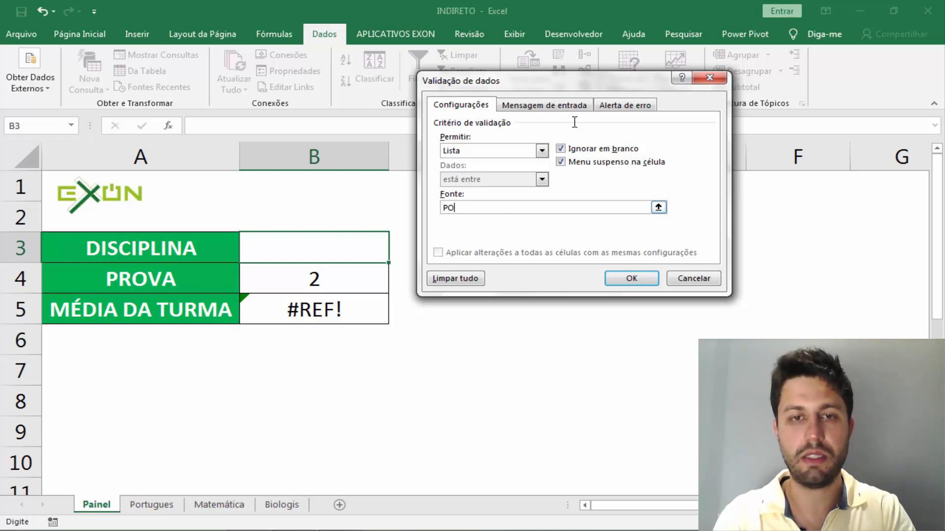
{"action": "type", "text": "RTUGU"}
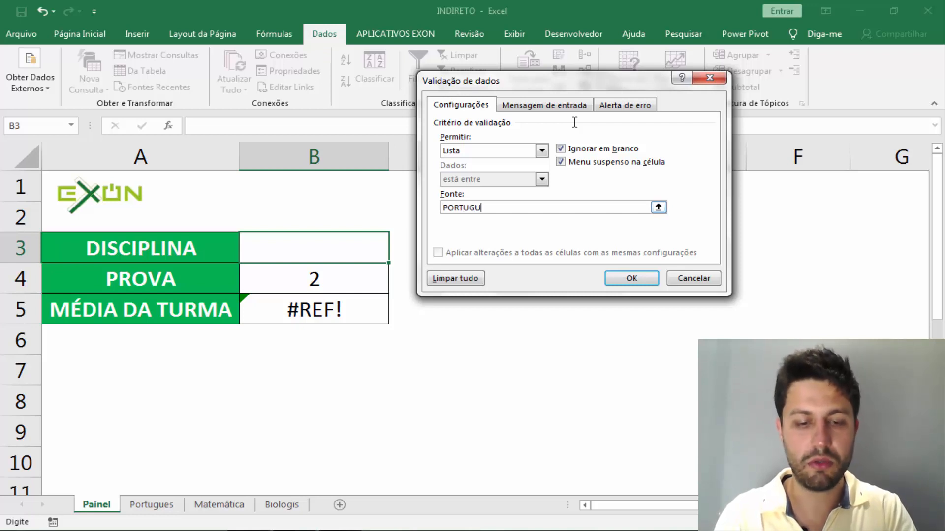
{"action": "type", "text": "ÊS;MA"}
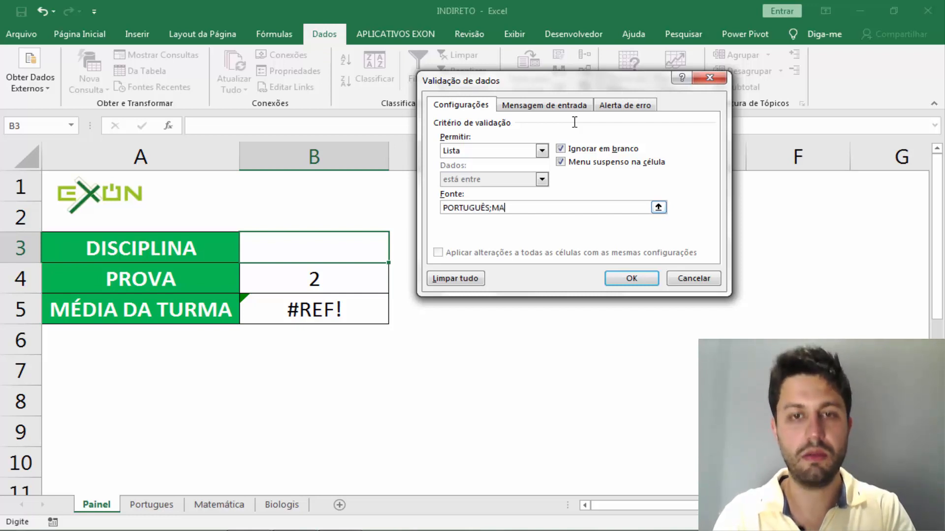
{"action": "type", "text": "TEMÁTICA"}
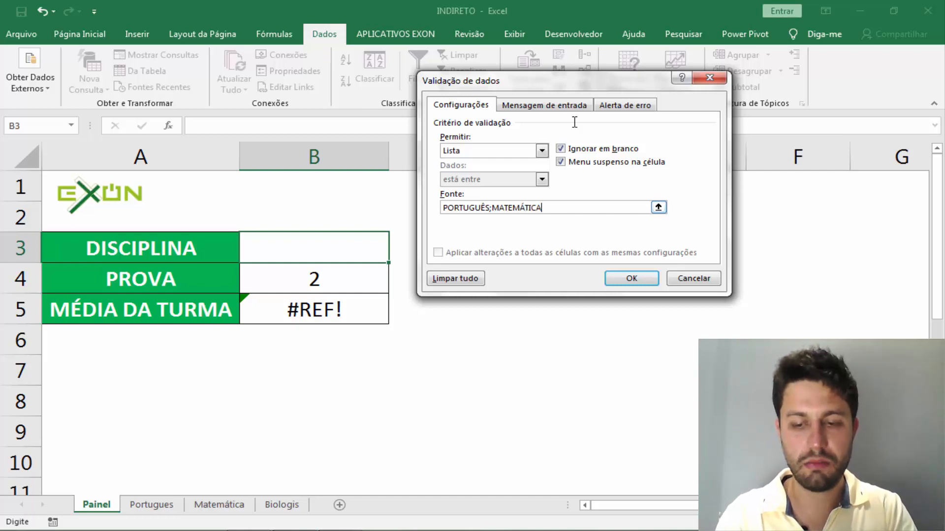
{"action": "type", "text": ";BIOLOGIA"}
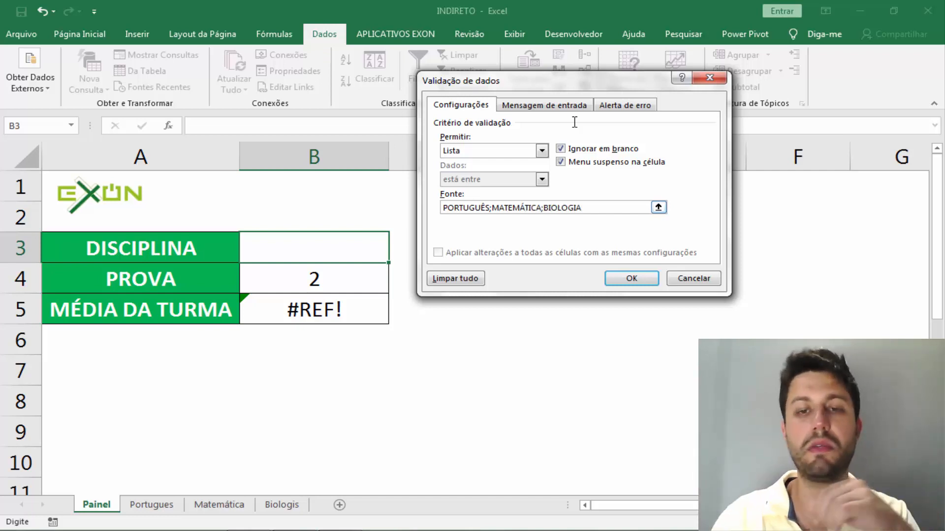
{"action": "key", "text": "Return"}
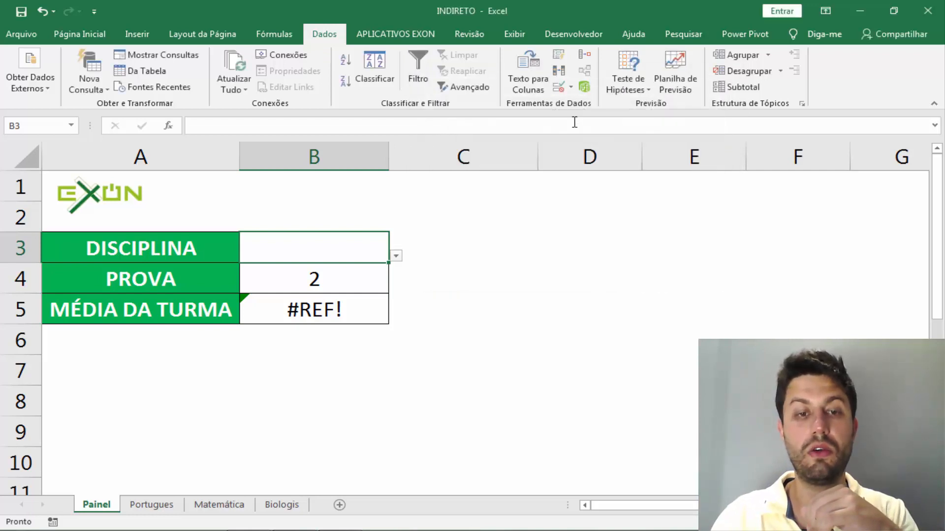
Step: Choose PORTUGUÊS from the new DISCIPLINA drop-down list in B3
{"action": "key", "text": "alt+Down"}
{"action": "key", "text": "Down"}
{"action": "key", "text": "Return"}
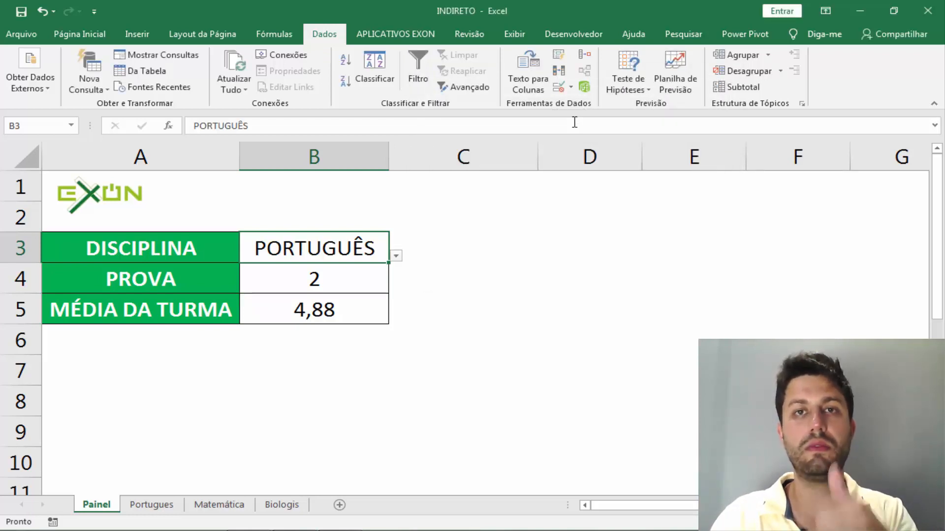